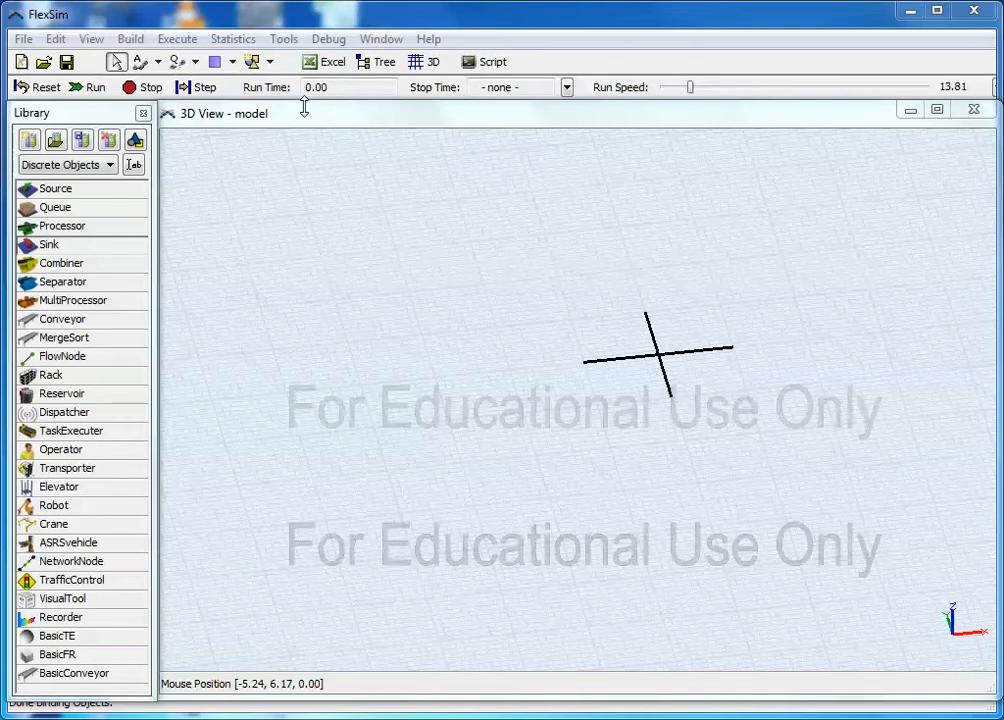
Step: Place a Source, a Queue, a Processor and a Sink in the 3D model, left to right, with the sink below the processor
{"action": "left_click_drag", "start_coordinate": [42, 195], "coordinate": [207, 294]}
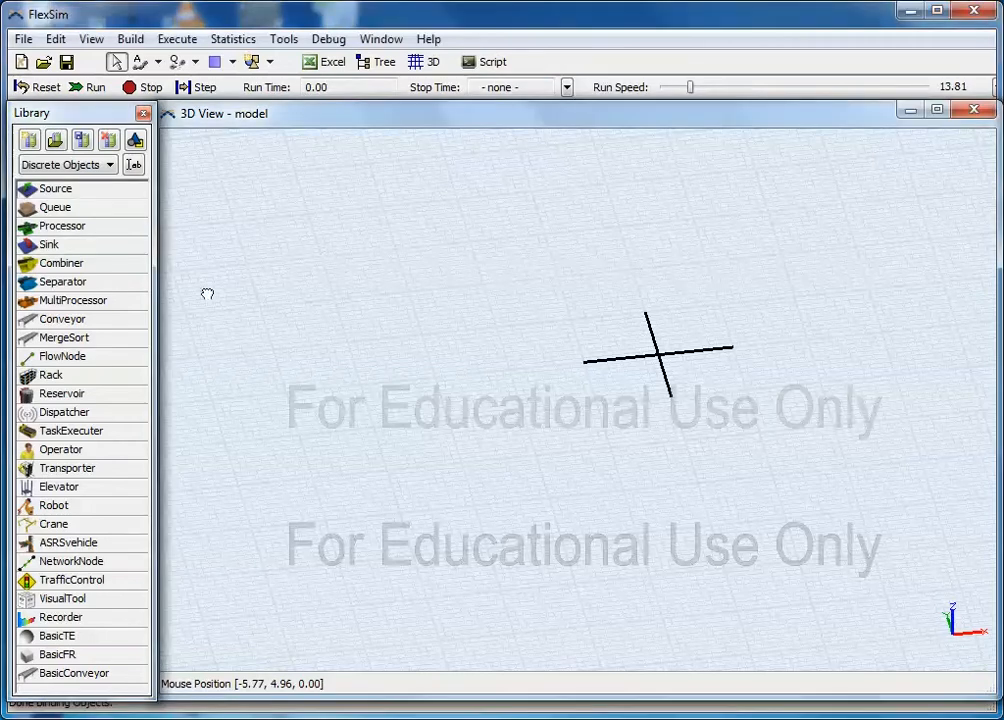
{"action": "left_click_drag", "start_coordinate": [254, 343], "coordinate": [256, 345]}
{"action": "left_click_drag", "start_coordinate": [50, 213], "coordinate": [302, 280]}
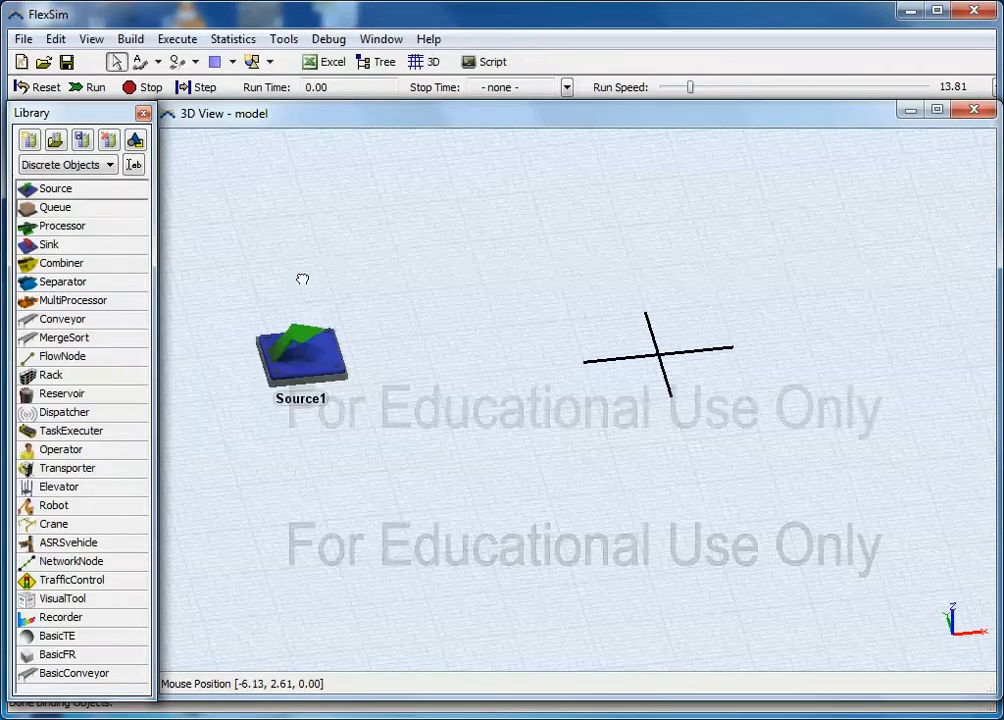
{"action": "left_click_drag", "start_coordinate": [494, 333], "coordinate": [486, 328]}
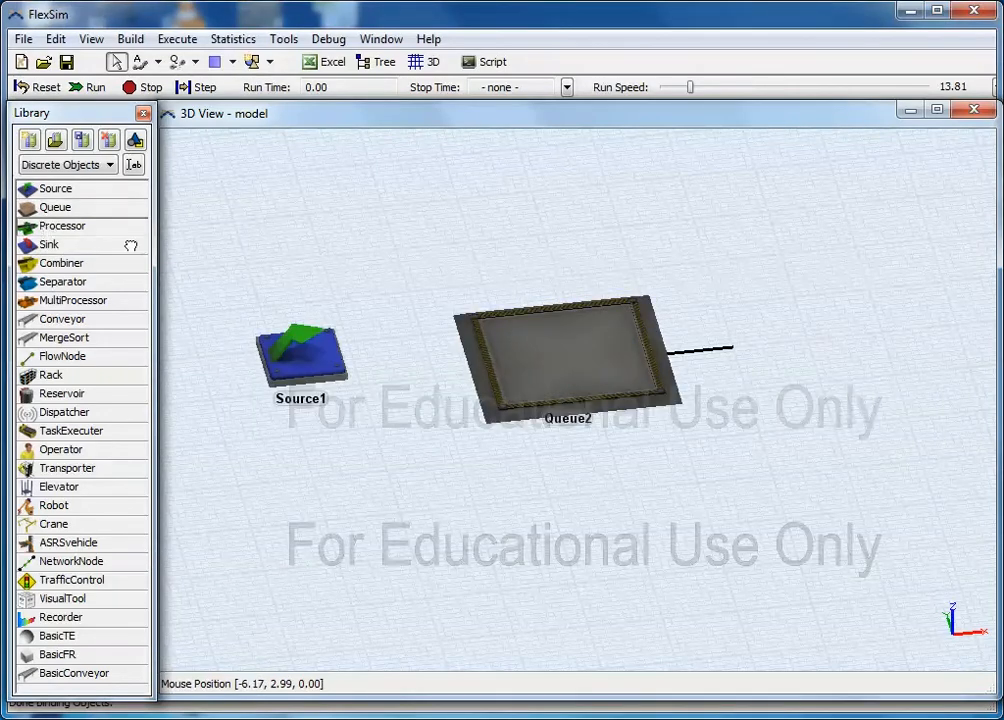
{"action": "left_click_drag", "start_coordinate": [776, 290], "coordinate": [780, 291]}
{"action": "left_click_drag", "start_coordinate": [64, 245], "coordinate": [948, 292]}
{"action": "left_click_drag", "start_coordinate": [962, 521], "coordinate": [964, 523]}
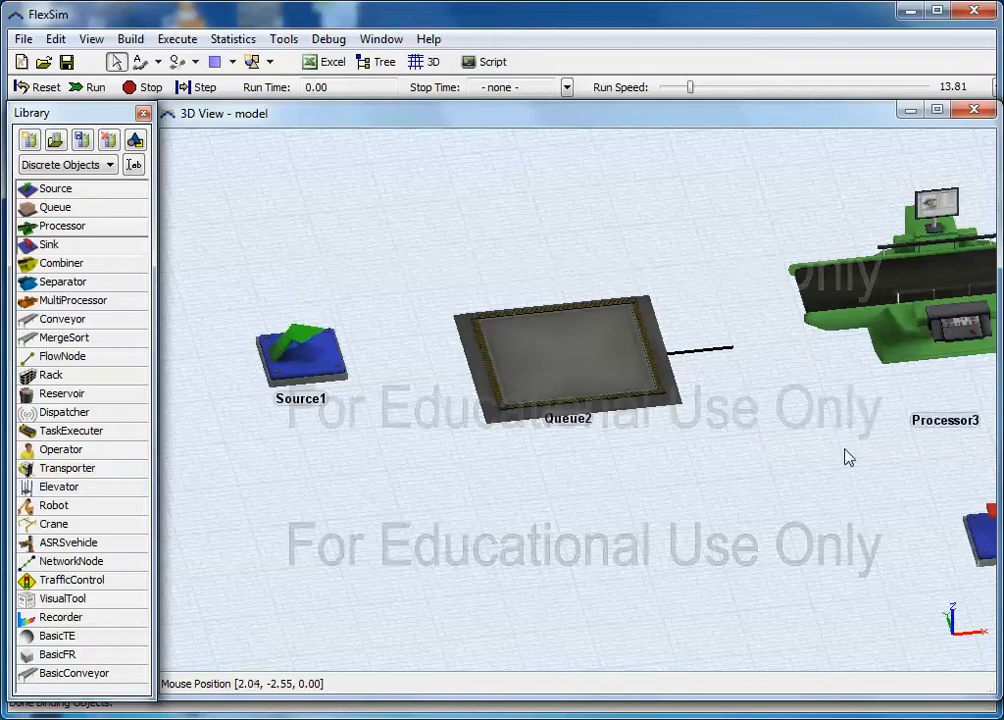
Step: Move the sink closer to the processor and connect source to queue, queue to processor and processor to sink
{"action": "scroll", "coordinate": [848, 457], "scroll_direction": "down", "scroll_amount": 2}
{"action": "left_click_drag", "start_coordinate": [902, 503], "coordinate": [988, 366]}
{"action": "left_click_drag", "start_coordinate": [368, 368], "coordinate": [980, 413]}
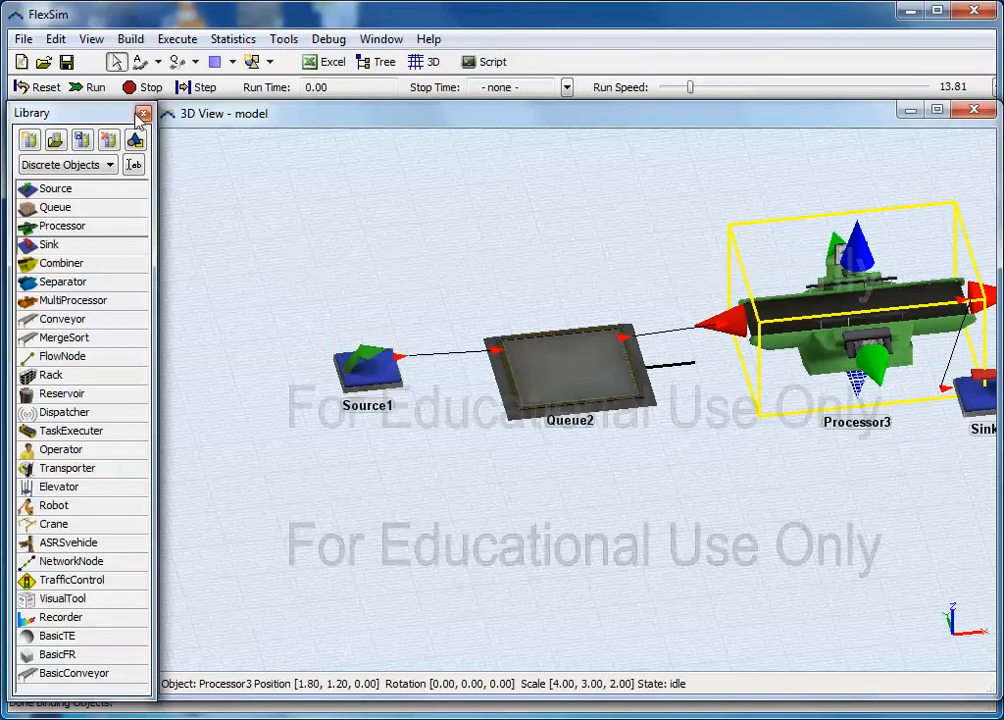
Step: Run the newly connected model to check whether items flow, and stop the run
{"action": "left_click", "coordinate": [92, 90]}
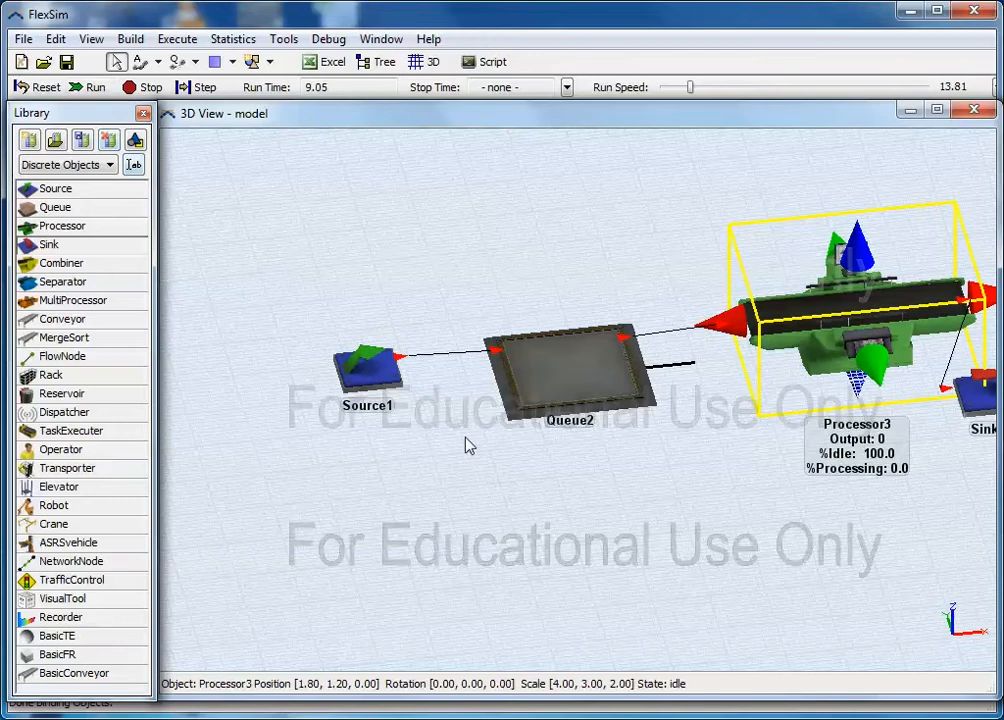
{"action": "left_click", "coordinate": [587, 464]}
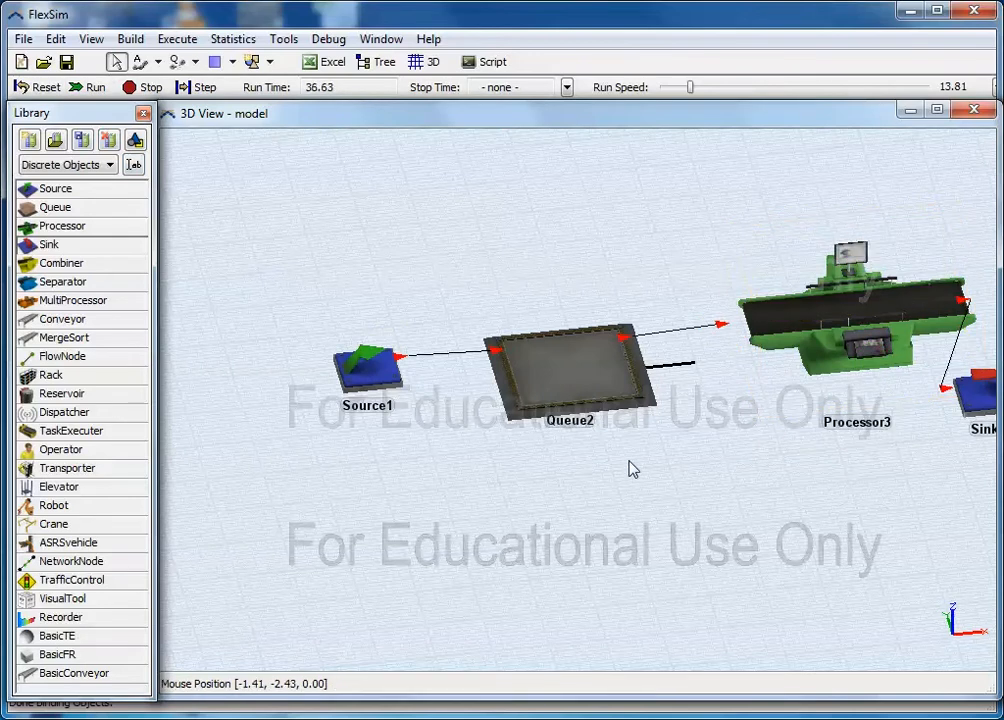
{"action": "scroll", "coordinate": [576, 474], "scroll_direction": "up", "scroll_amount": 3}
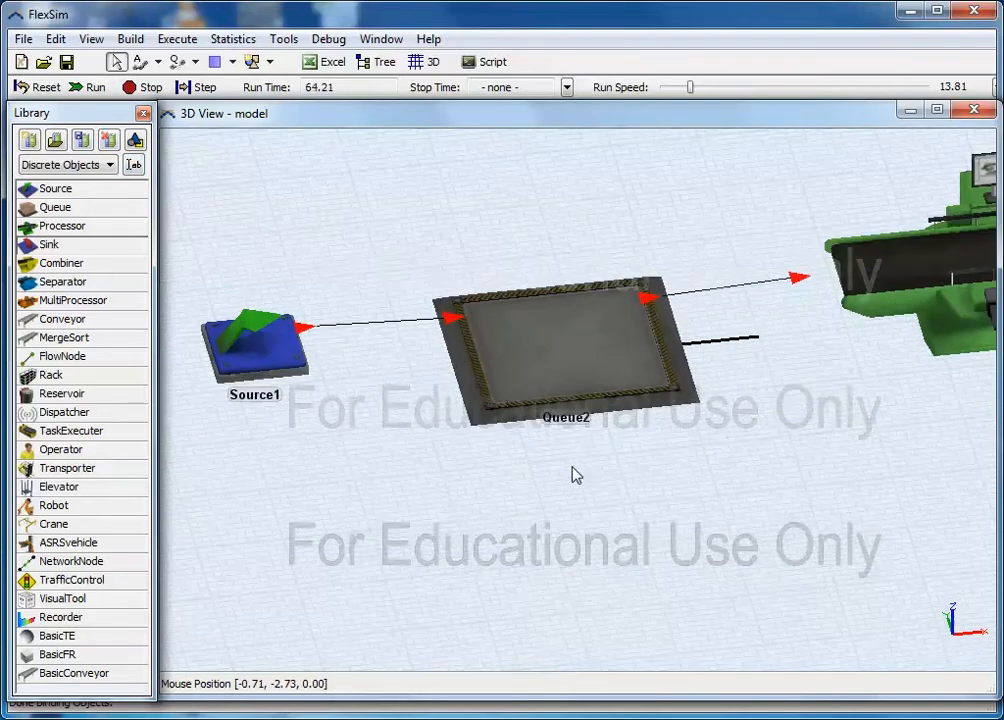
{"action": "scroll", "coordinate": [576, 474], "scroll_direction": "down", "scroll_amount": 2}
{"action": "left_click", "coordinate": [143, 88]}
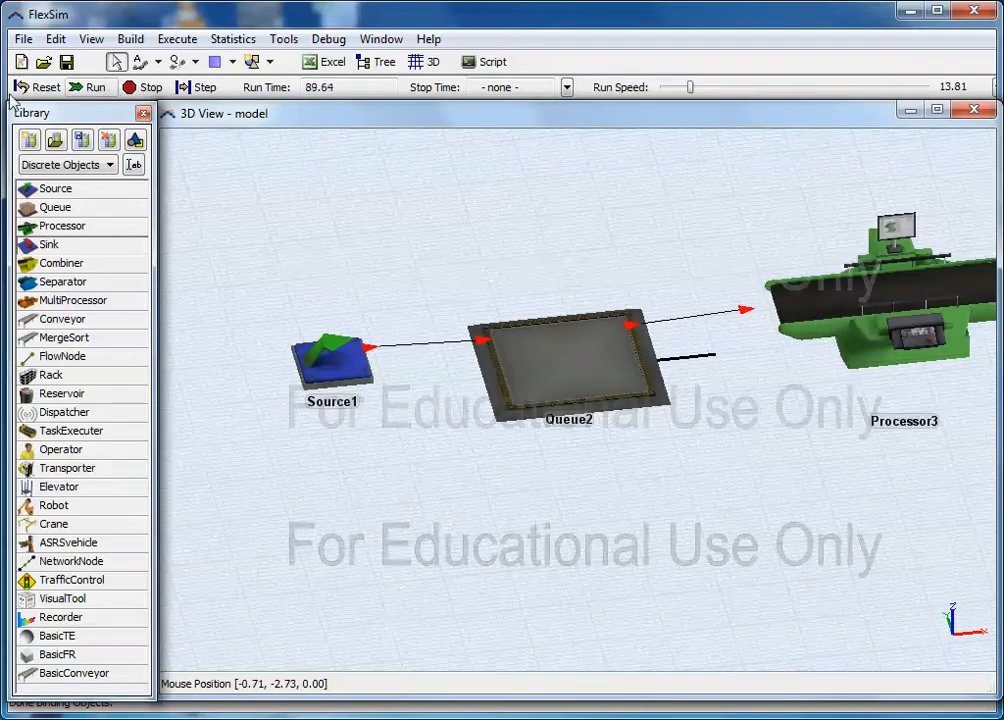
Step: Reset the model, run it to watch the boxes move from source through queue and processor, and stop and reset it
{"action": "left_click", "coordinate": [38, 87]}
{"action": "left_click", "coordinate": [320, 365]}
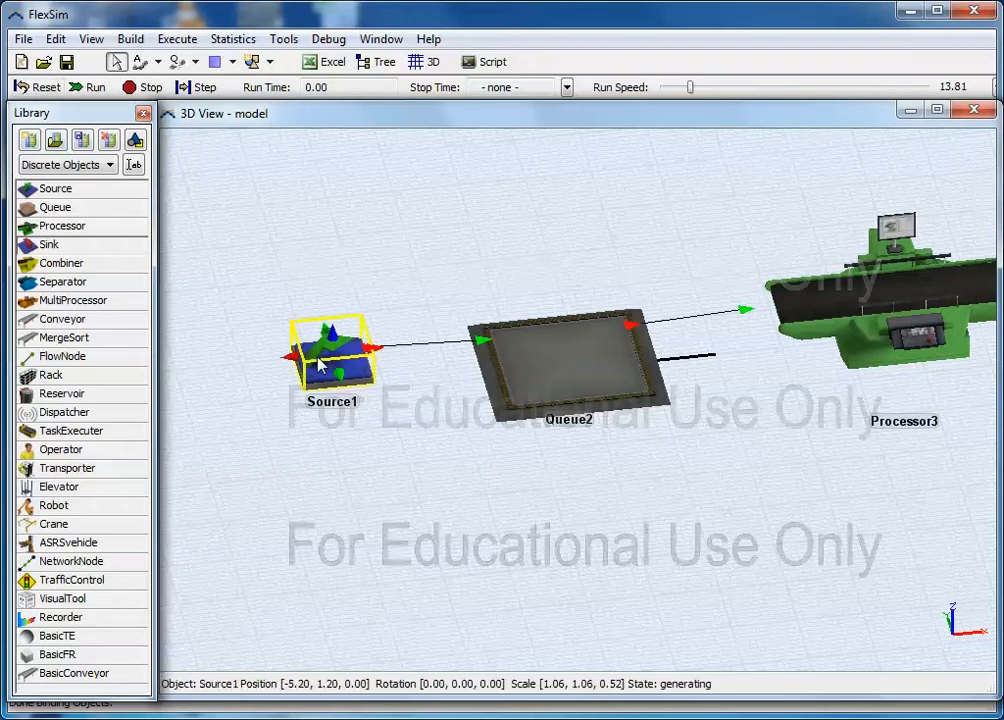
{"action": "left_click", "coordinate": [90, 89]}
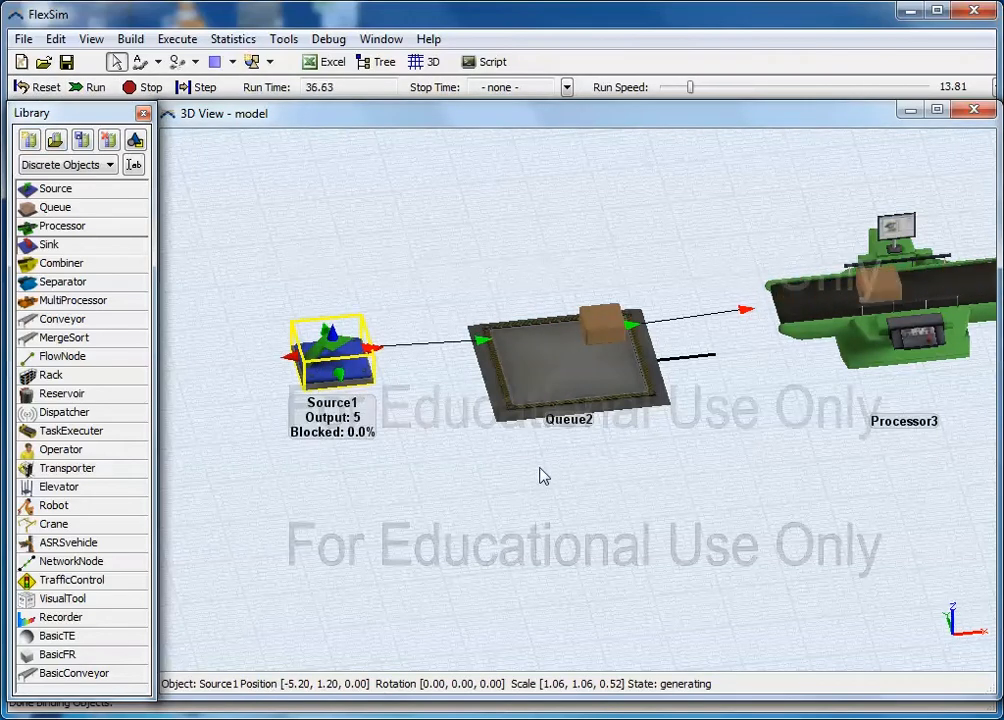
{"action": "scroll", "coordinate": [581, 397], "scroll_direction": "up", "scroll_amount": 2}
{"action": "scroll", "coordinate": [580, 403], "scroll_direction": "down", "scroll_amount": 2}
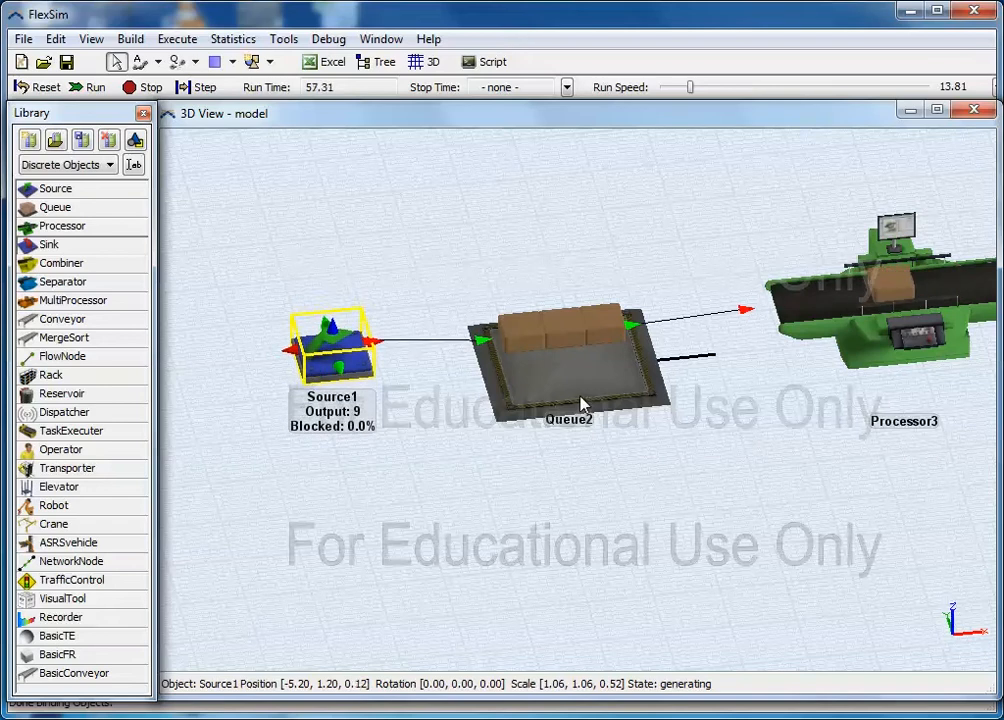
{"action": "left_click", "coordinate": [590, 464]}
{"action": "scroll", "coordinate": [569, 450], "scroll_direction": "up", "scroll_amount": 2}
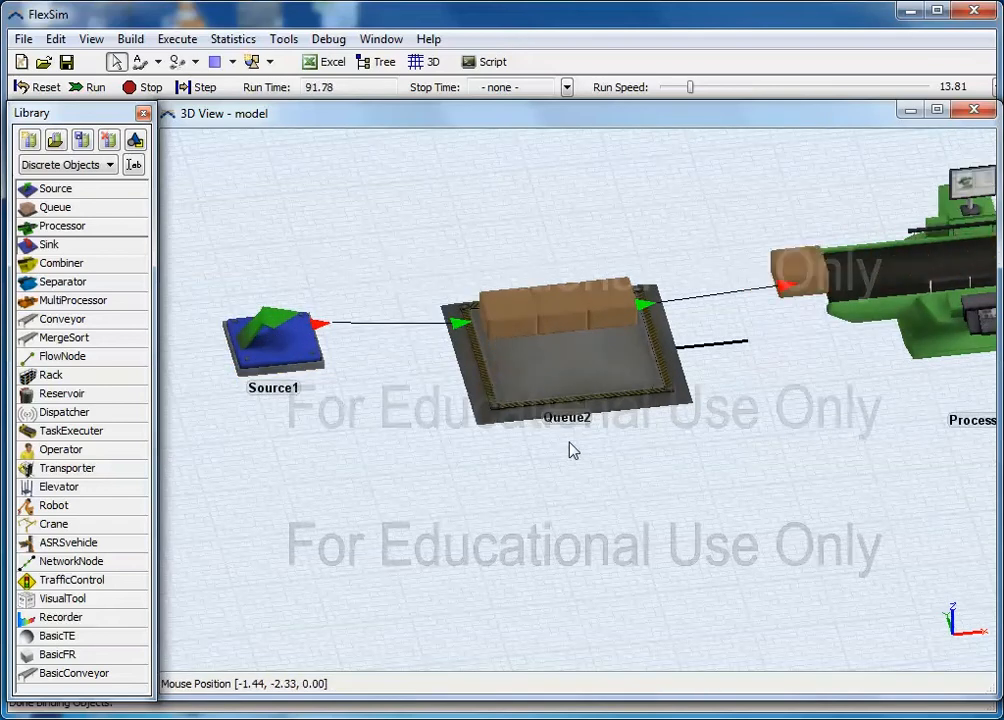
{"action": "scroll", "coordinate": [569, 450], "scroll_direction": "down", "scroll_amount": 1}
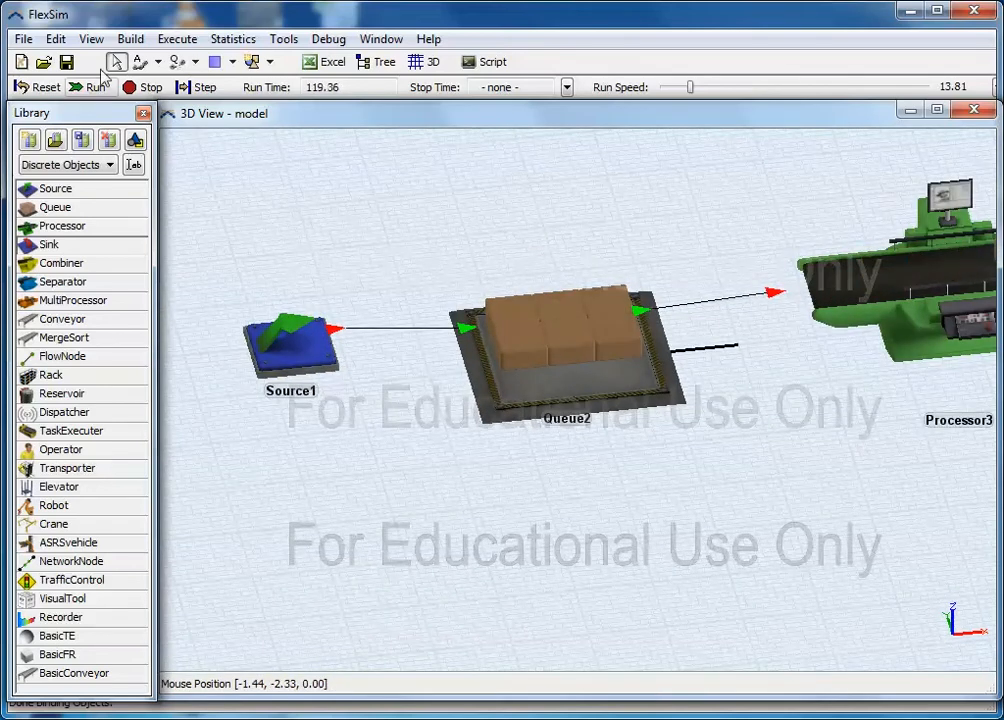
{"action": "left_click", "coordinate": [143, 87]}
{"action": "left_click", "coordinate": [45, 88]}
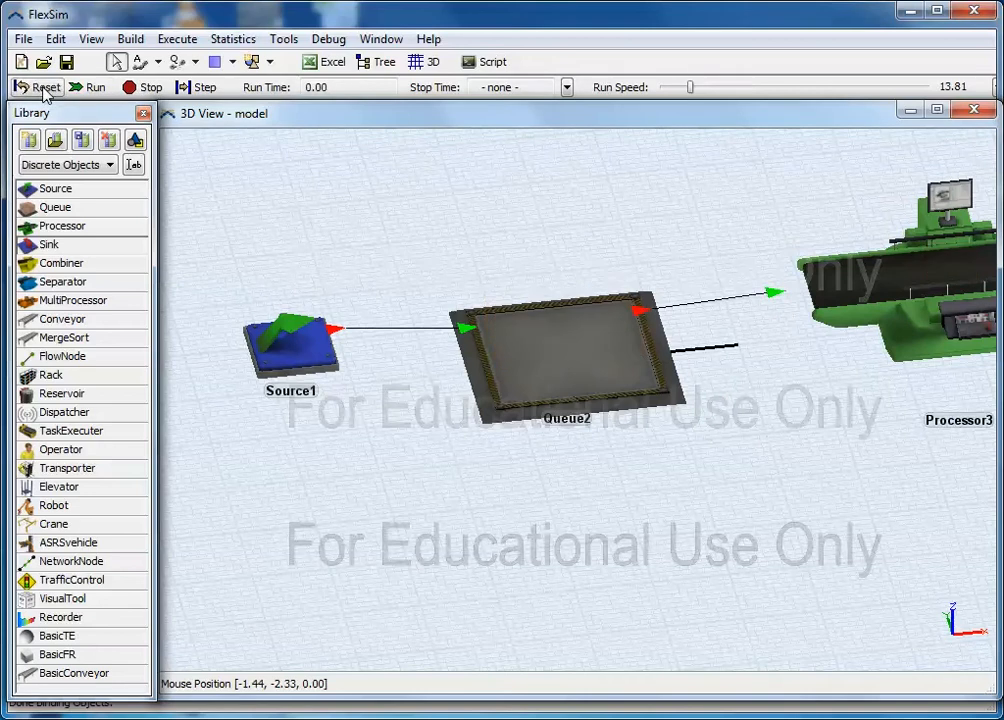
Step: Add a Set Color action to the source's OnCreation trigger with coloraqua(item) as the default color
{"action": "left_click", "coordinate": [298, 370]}
{"action": "double_click", "coordinate": [298, 370]}
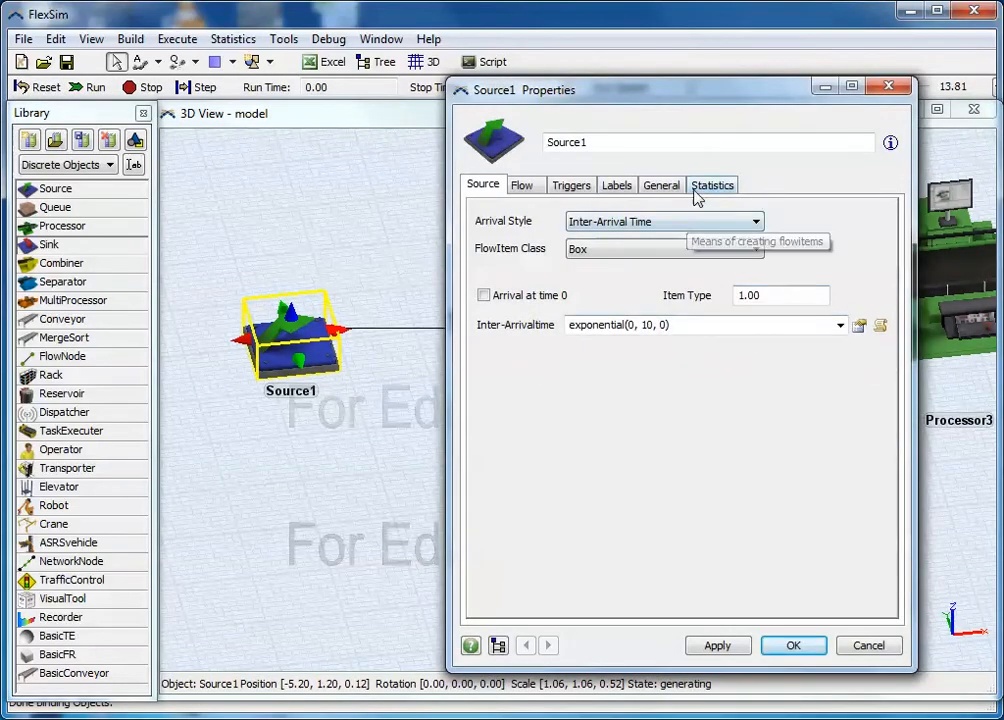
{"action": "left_click", "coordinate": [572, 186]}
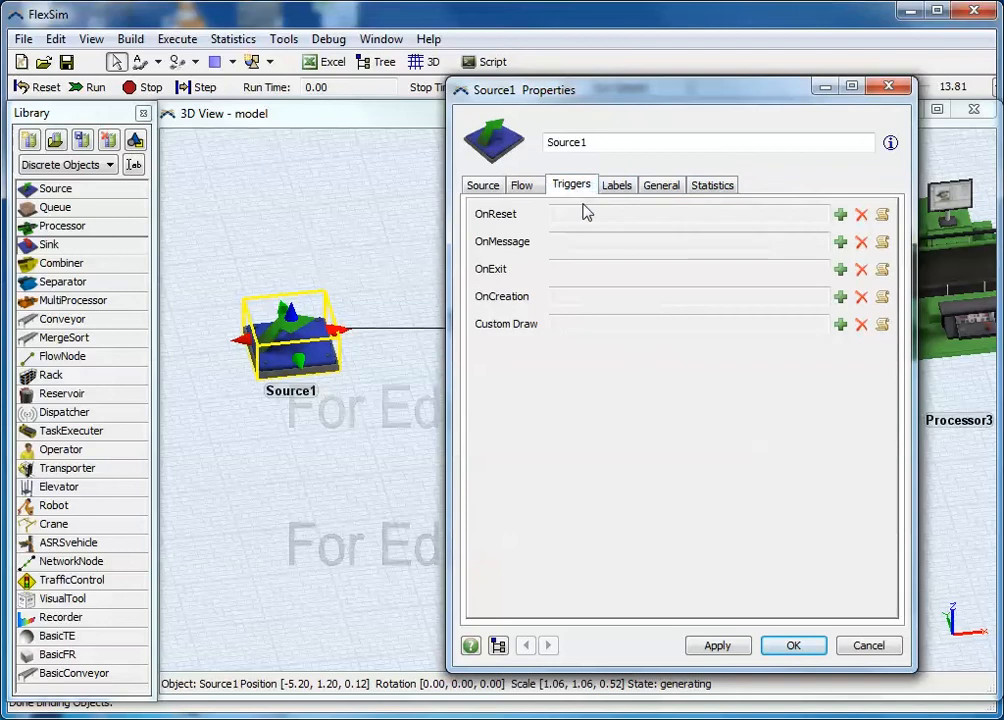
{"action": "left_click", "coordinate": [840, 297]}
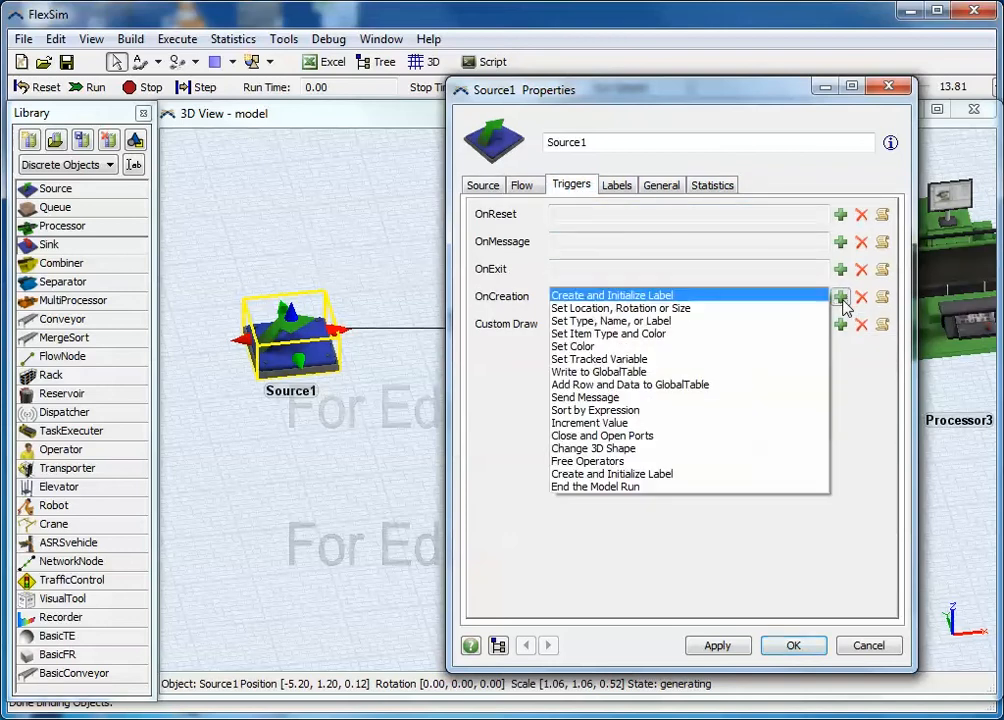
{"action": "left_click", "coordinate": [609, 348]}
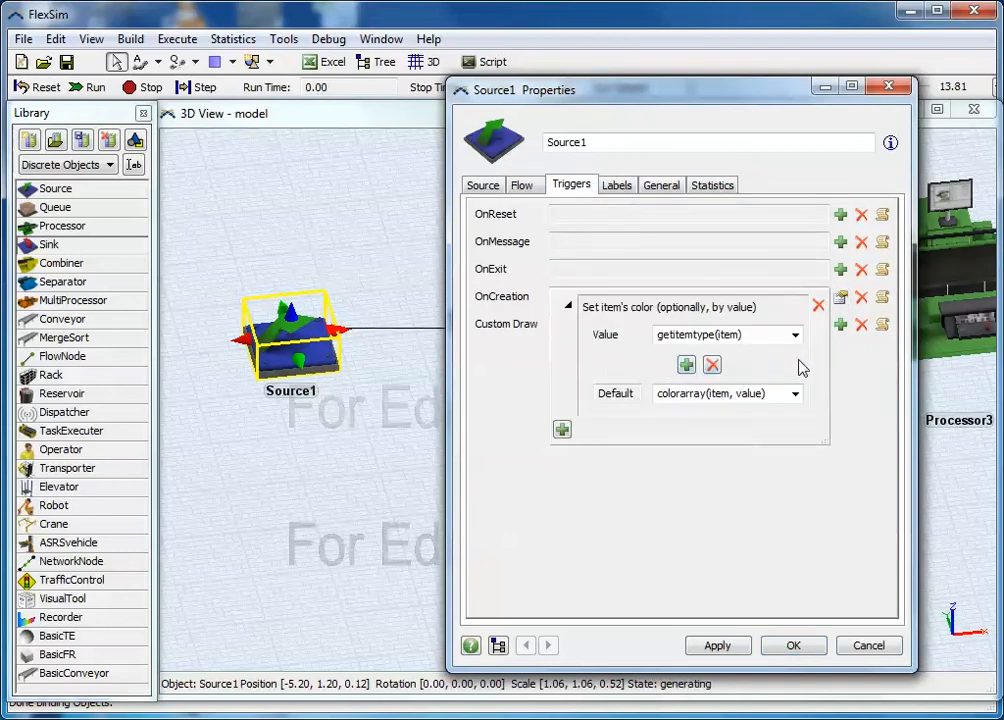
{"action": "left_click", "coordinate": [795, 393]}
{"action": "left_click", "coordinate": [705, 414]}
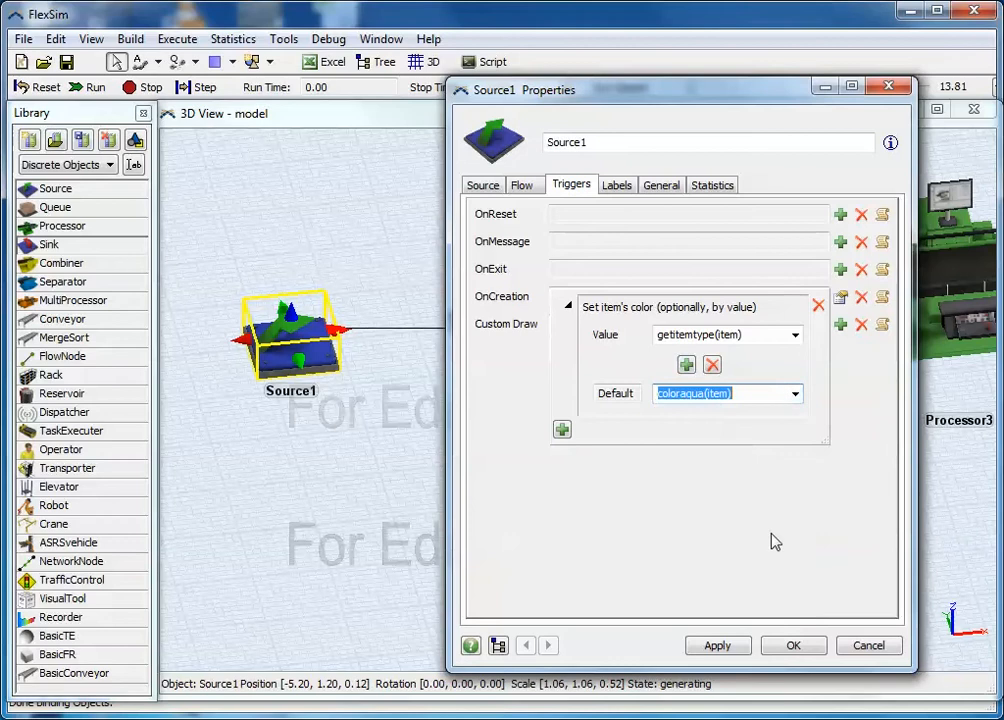
{"action": "left_click", "coordinate": [793, 646]}
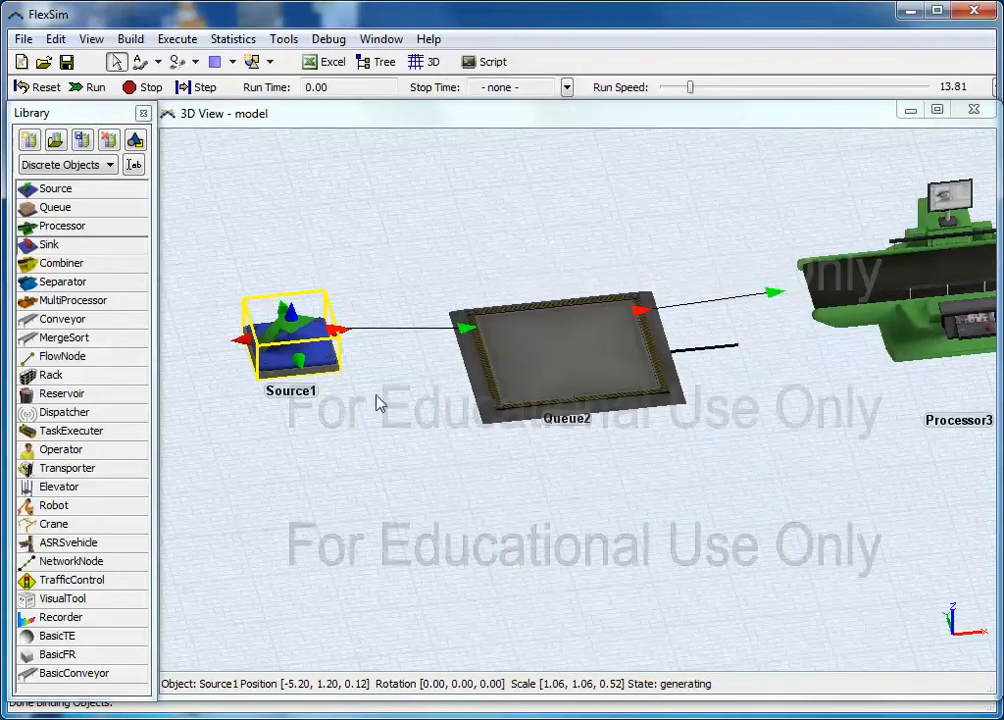
Step: Run the model to check the color of the created items, and stop and reset it
{"action": "left_click", "coordinate": [95, 90]}
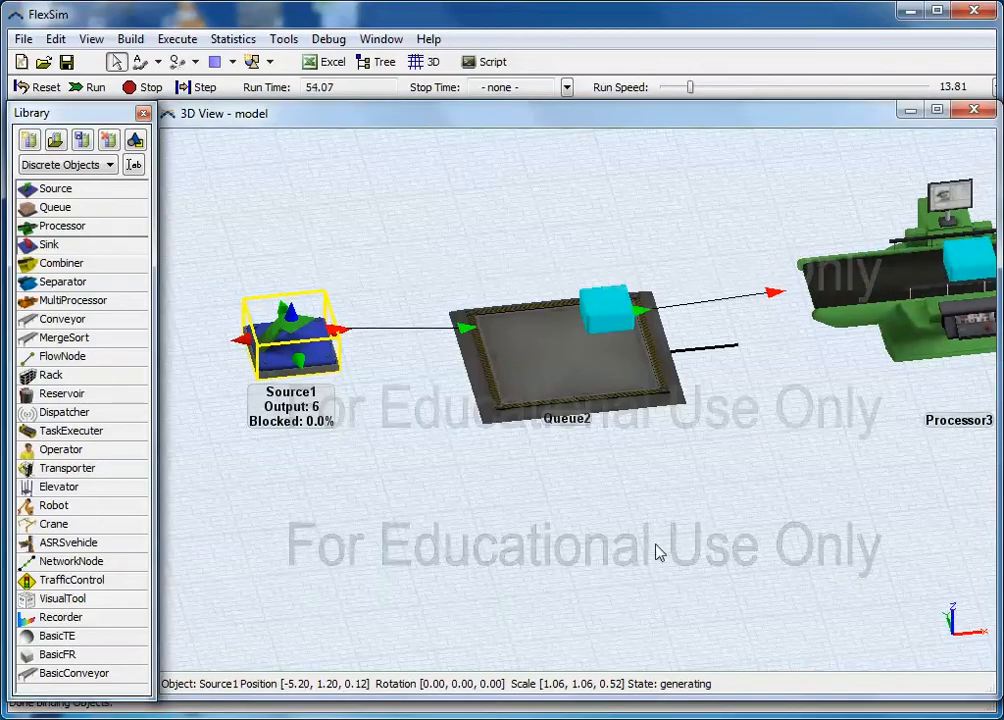
{"action": "left_click_drag", "start_coordinate": [661, 547], "coordinate": [585, 592]}
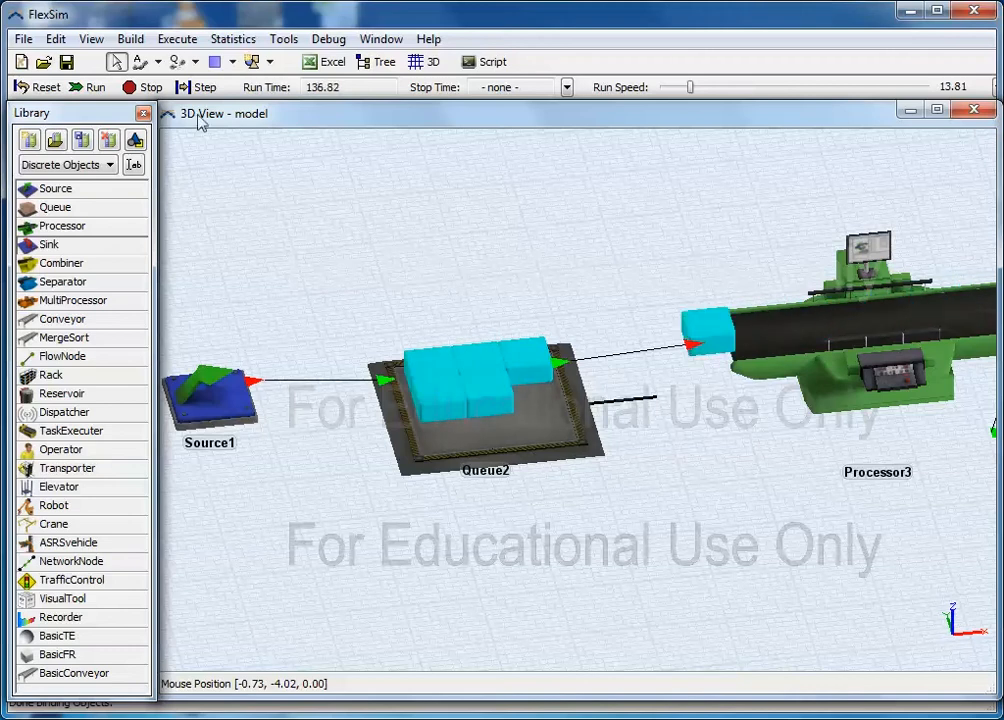
{"action": "left_click", "coordinate": [148, 88]}
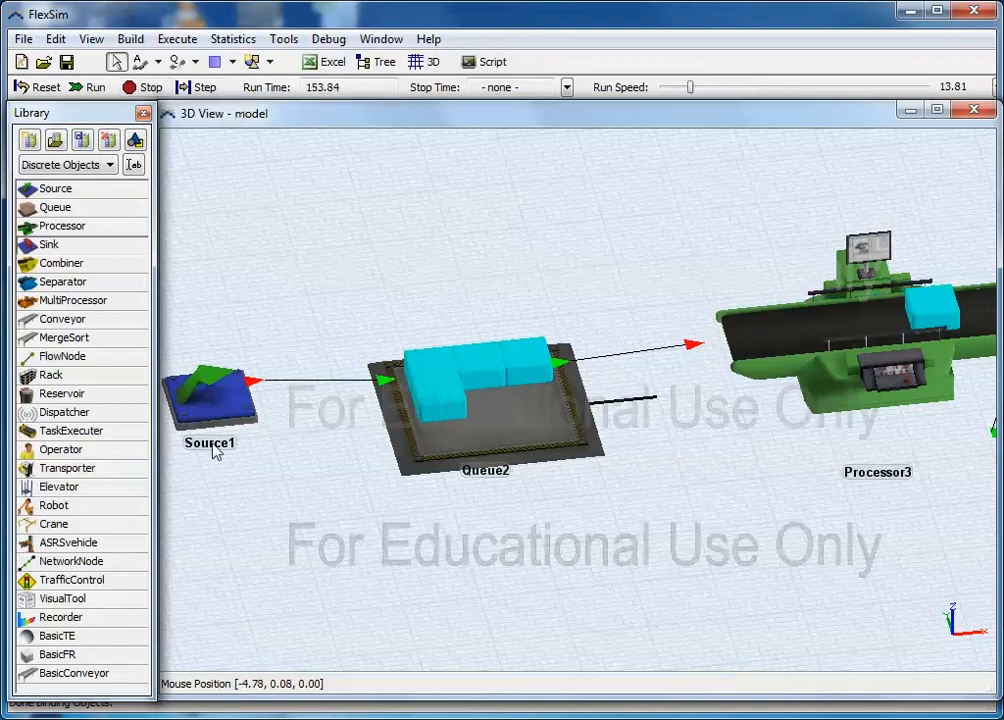
{"action": "left_click", "coordinate": [40, 88]}
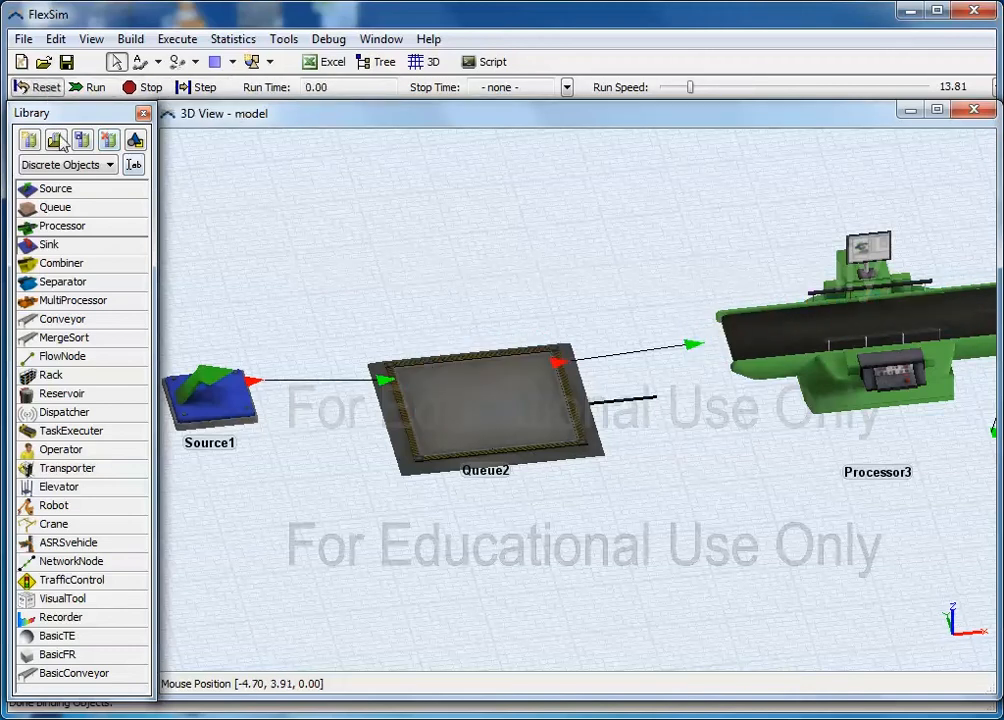
Step: Set the source's inter-arrival time to an exponential statistical distribution with a scale of 1.0
{"action": "double_click", "coordinate": [218, 412]}
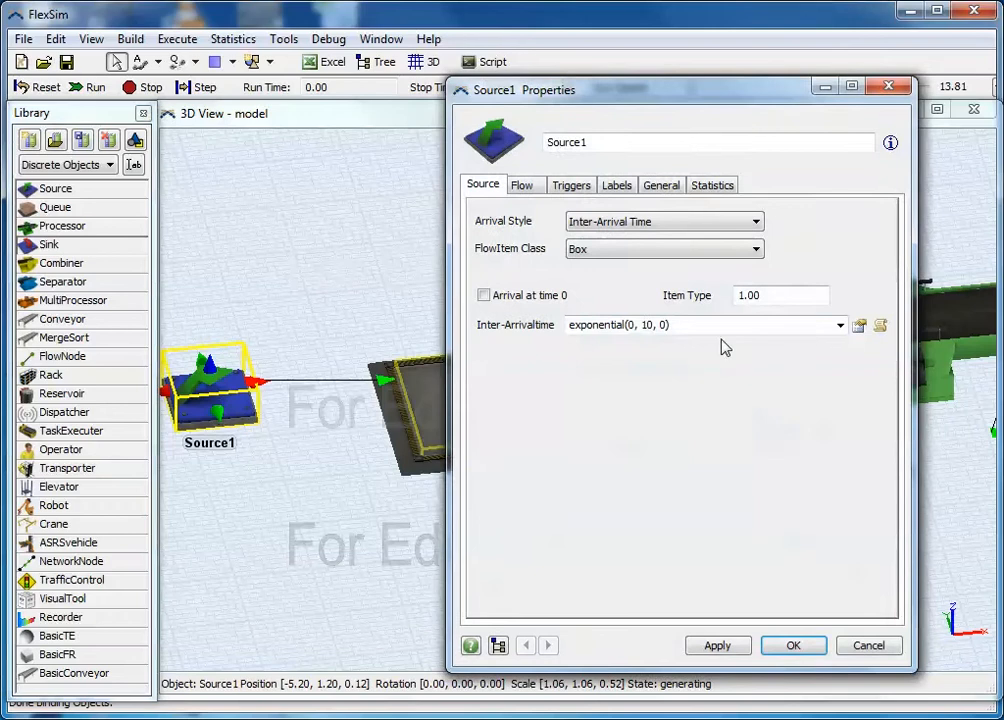
{"action": "left_click", "coordinate": [840, 325]}
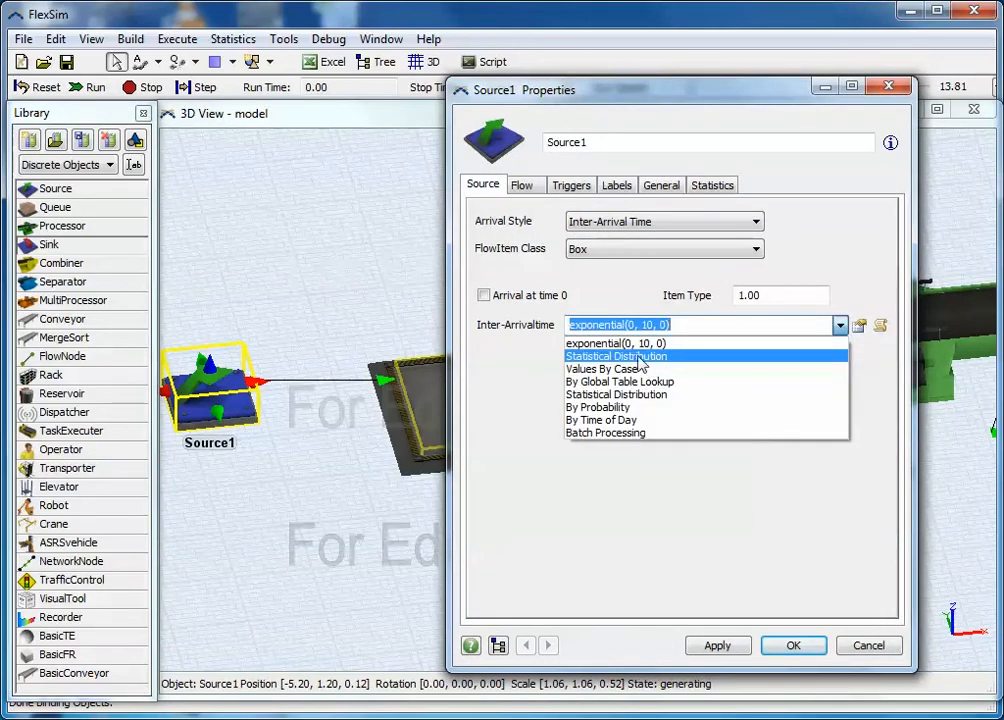
{"action": "left_click", "coordinate": [639, 358]}
{"action": "left_click", "coordinate": [835, 354]}
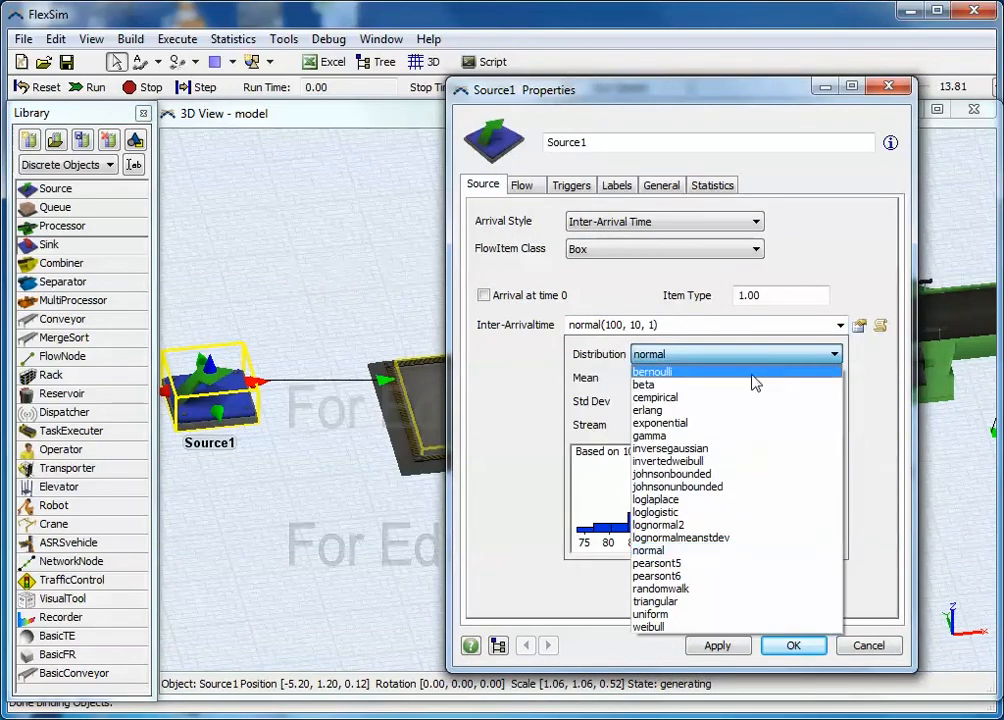
{"action": "left_click", "coordinate": [680, 422]}
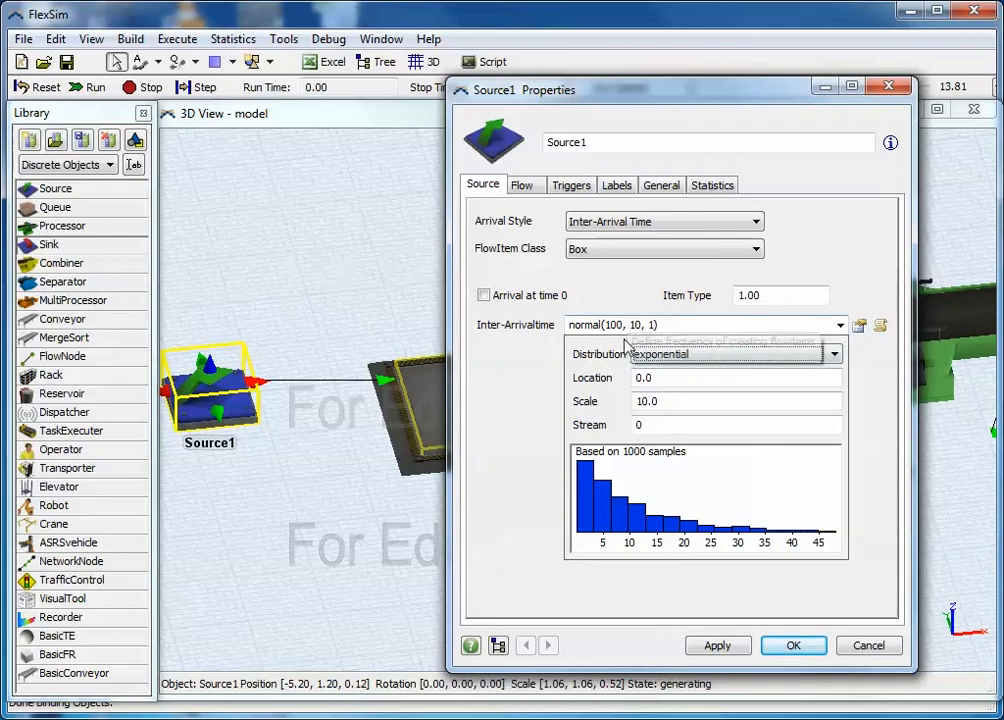
{"action": "double_click", "coordinate": [640, 401]}
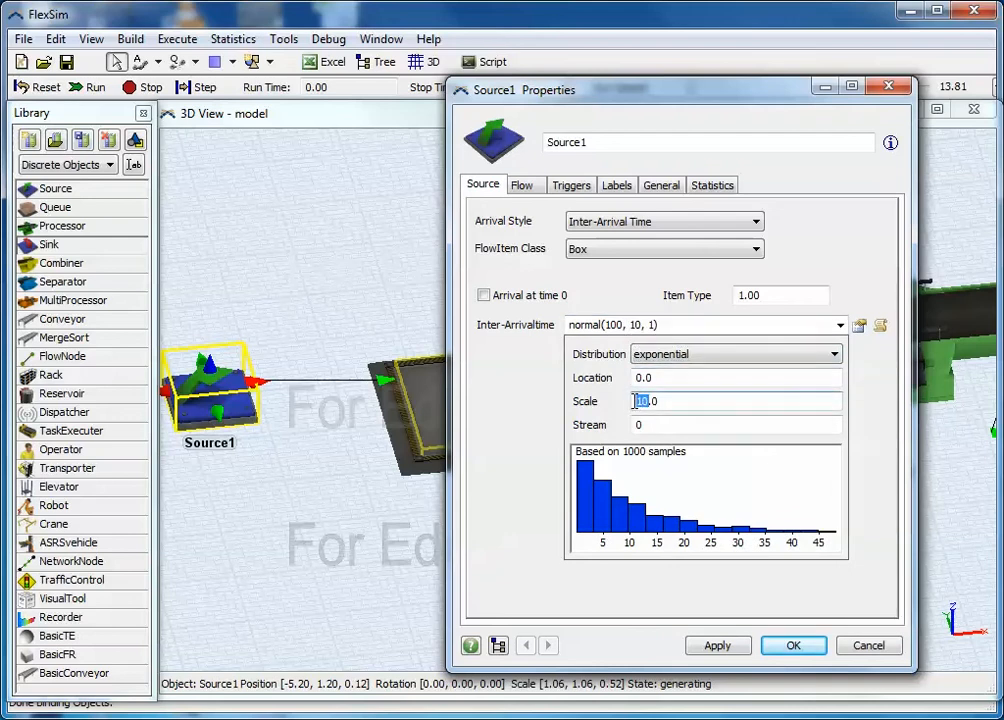
{"action": "type", "text": "1"}
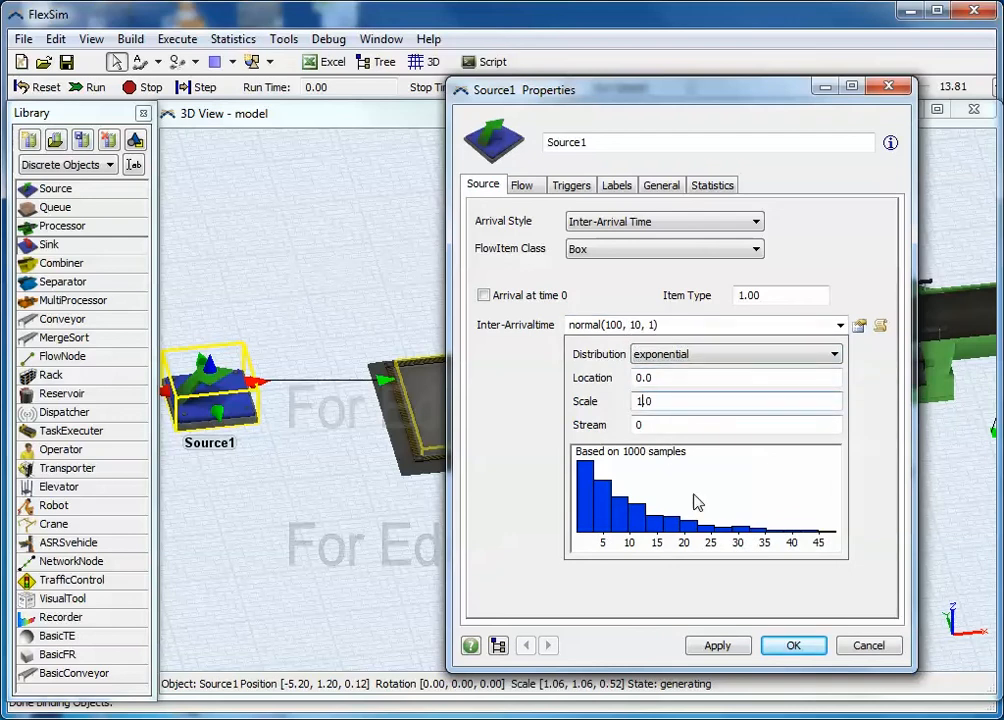
{"action": "left_click", "coordinate": [788, 646]}
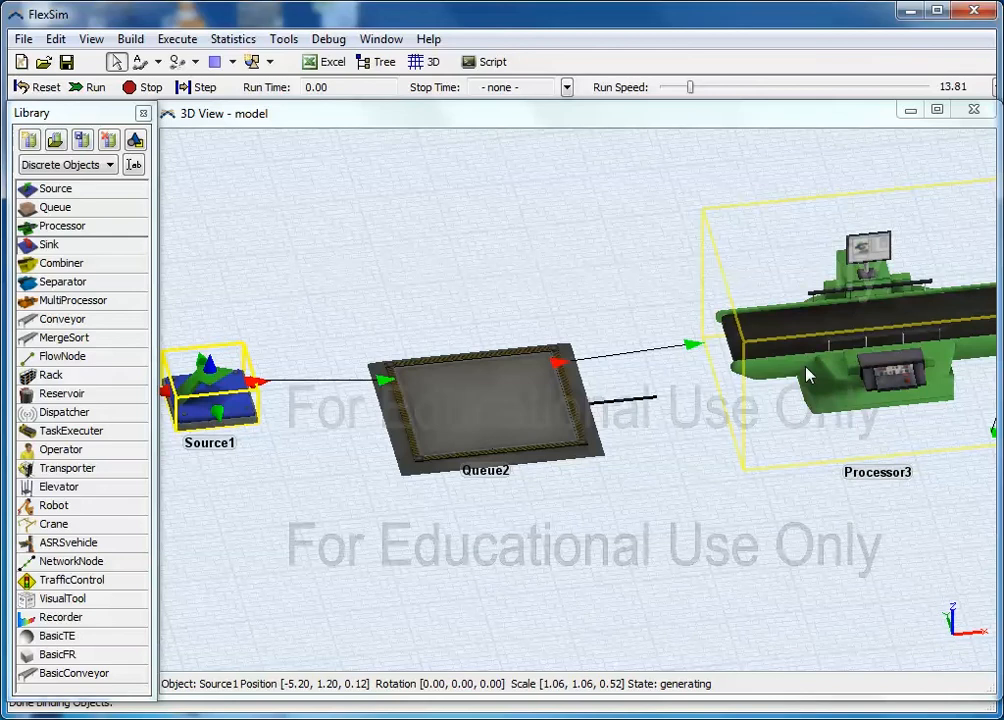
Step: Set the processor's process time to an exponential statistical distribution and replace its default scale value
{"action": "double_click", "coordinate": [809, 374]}
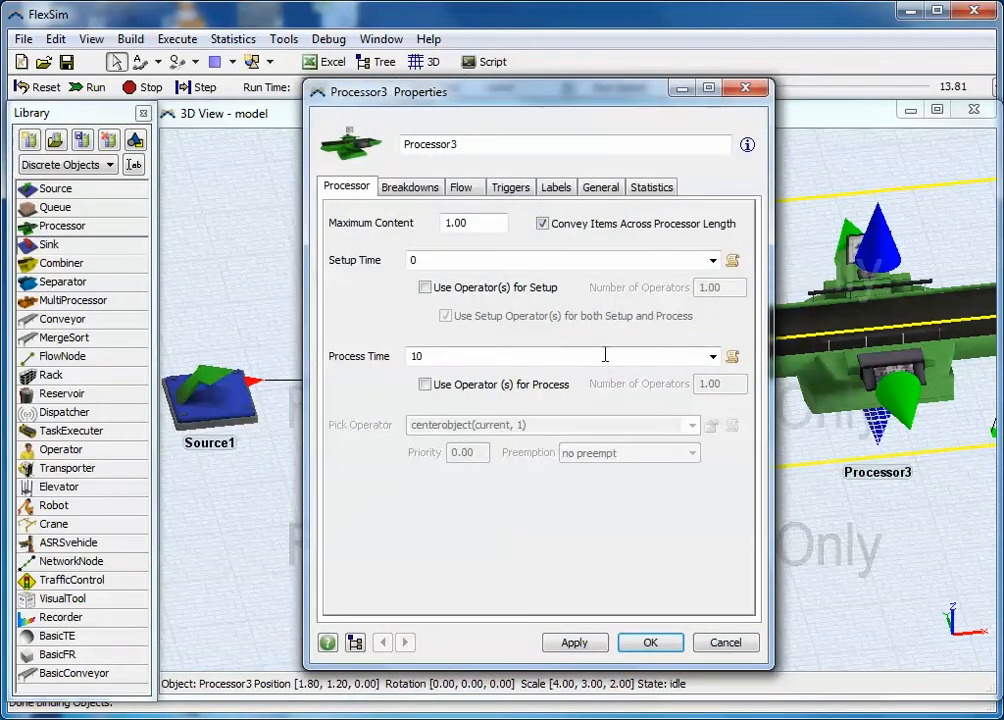
{"action": "left_click", "coordinate": [713, 357]}
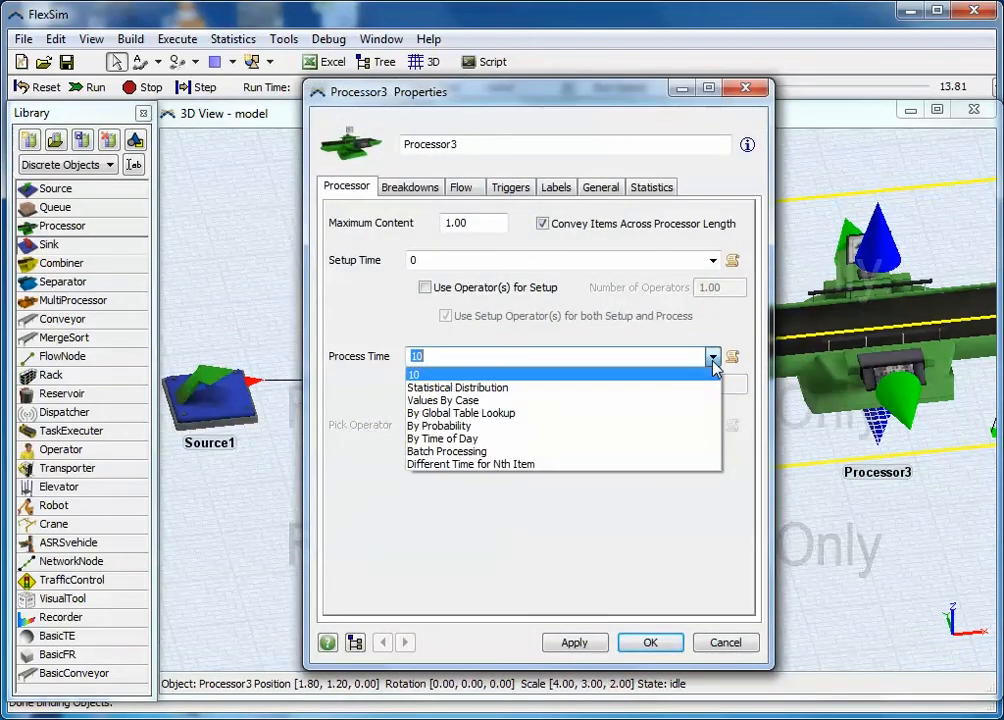
{"action": "left_click", "coordinate": [563, 388]}
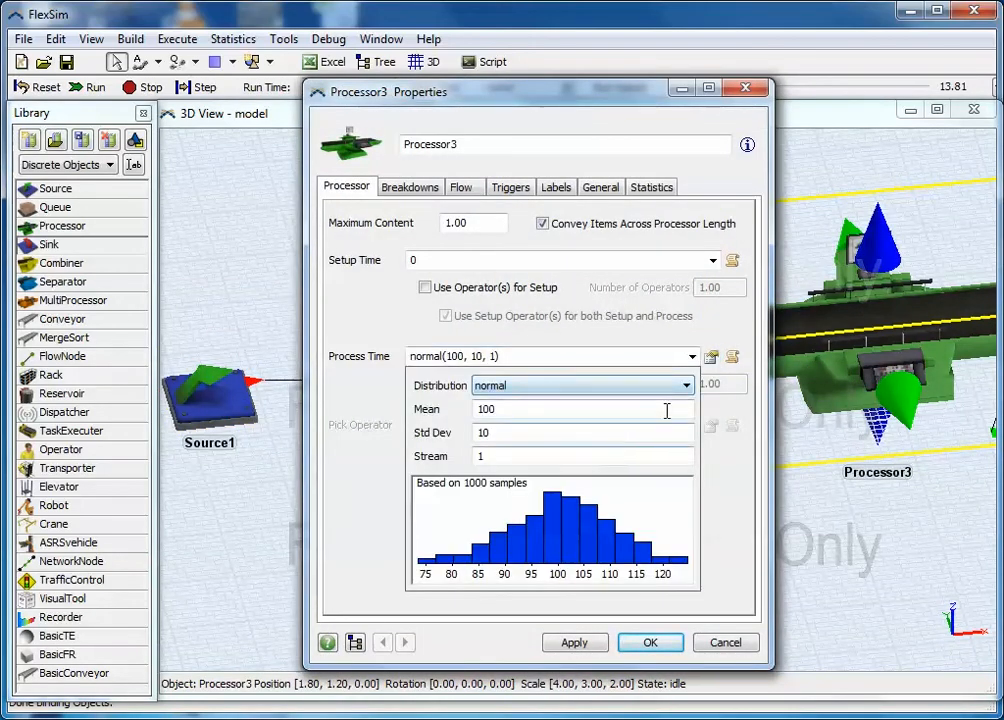
{"action": "left_click", "coordinate": [687, 386]}
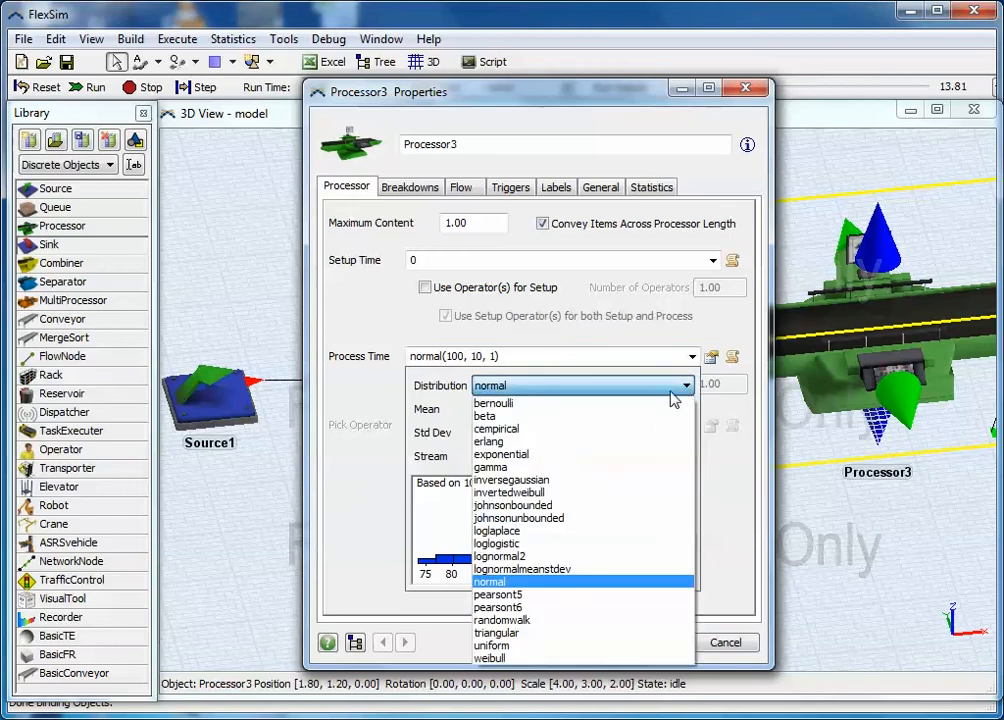
{"action": "left_click", "coordinate": [545, 455]}
{"action": "left_click_drag", "start_coordinate": [511, 433], "coordinate": [447, 428]}
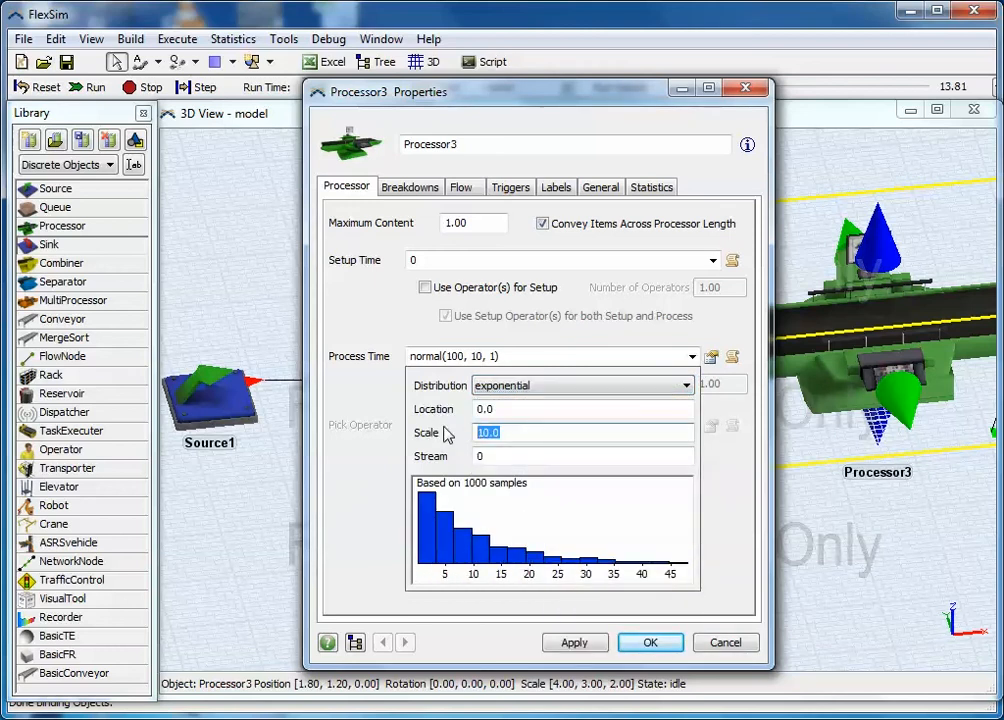
{"action": "left_click", "coordinate": [646, 642]}
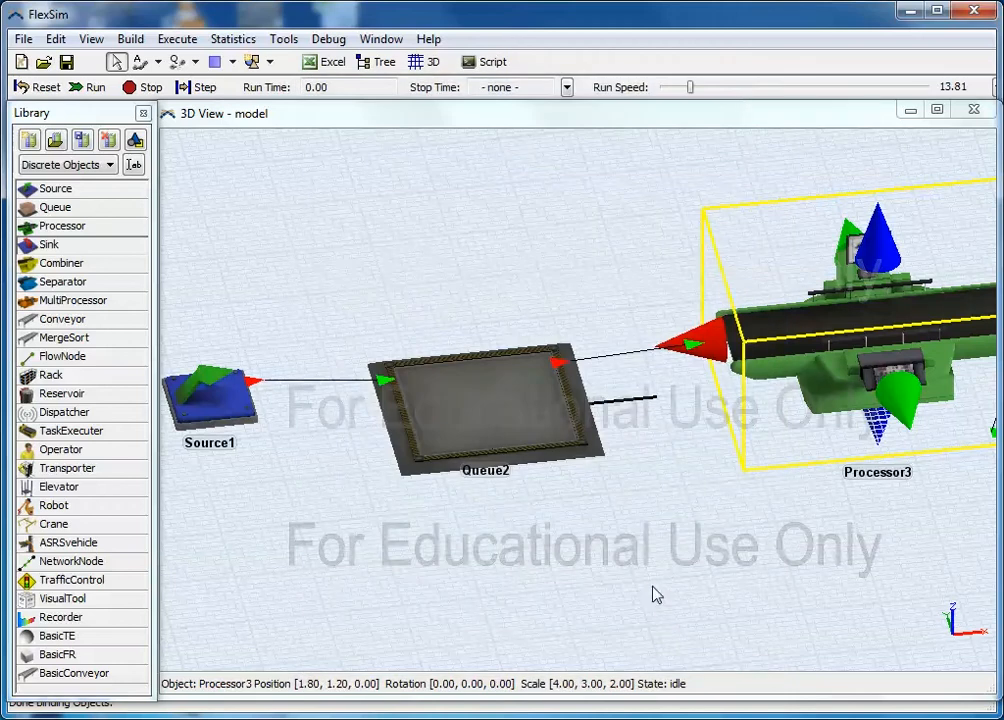
Step: Enable data recording for the queue's Content and Staytime charts with a content history size of 10000
{"action": "left_click", "coordinate": [455, 470]}
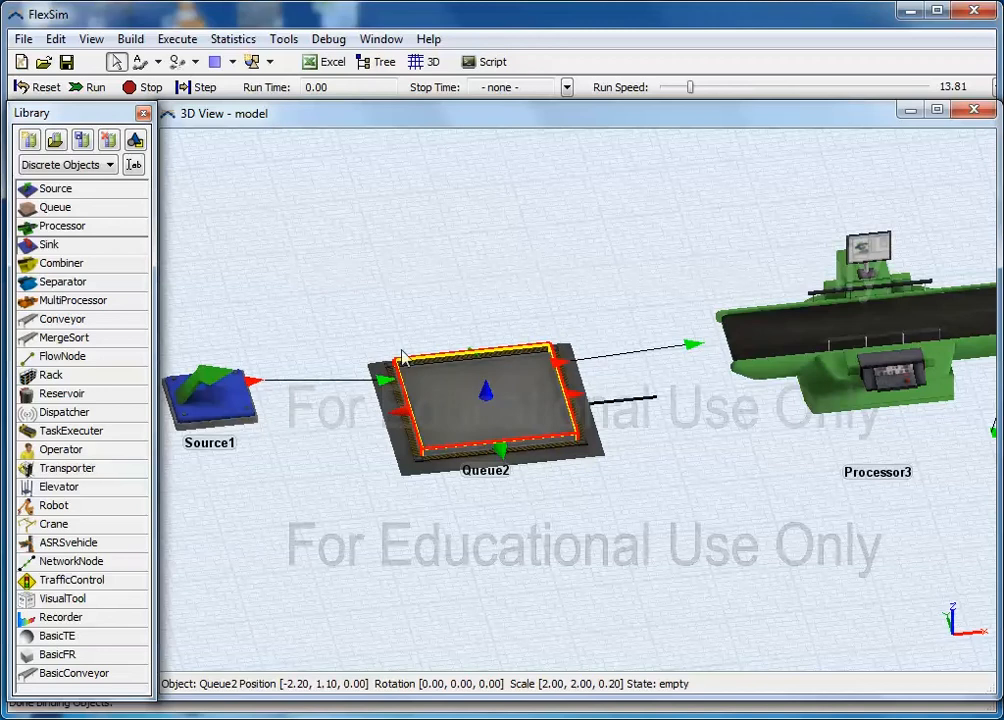
{"action": "double_click", "coordinate": [392, 400]}
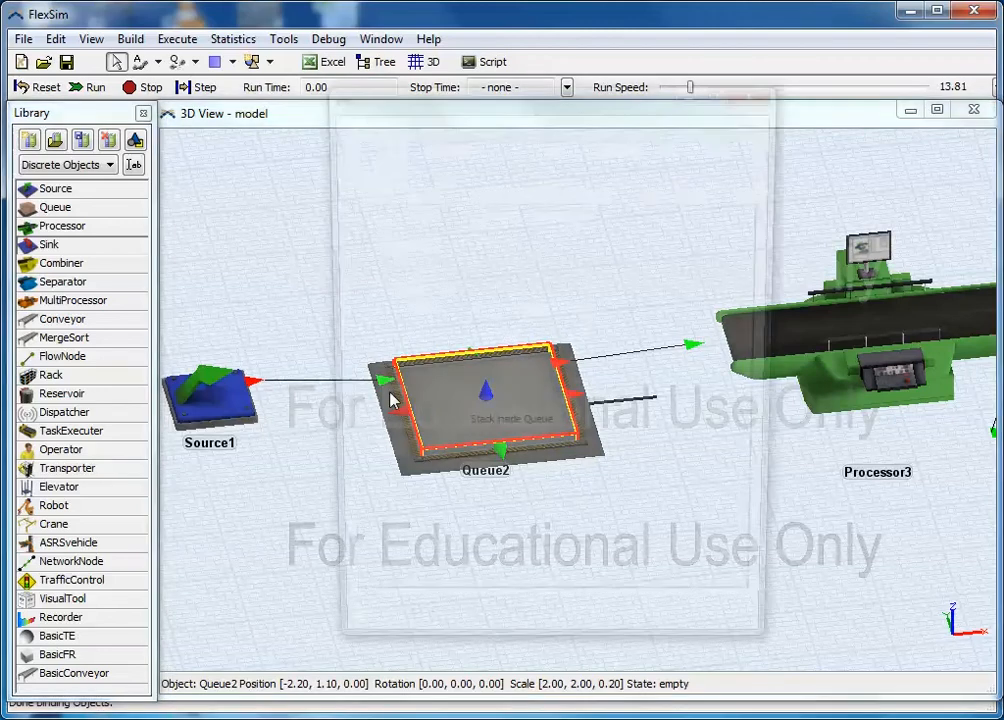
{"action": "left_click", "coordinate": [577, 190]}
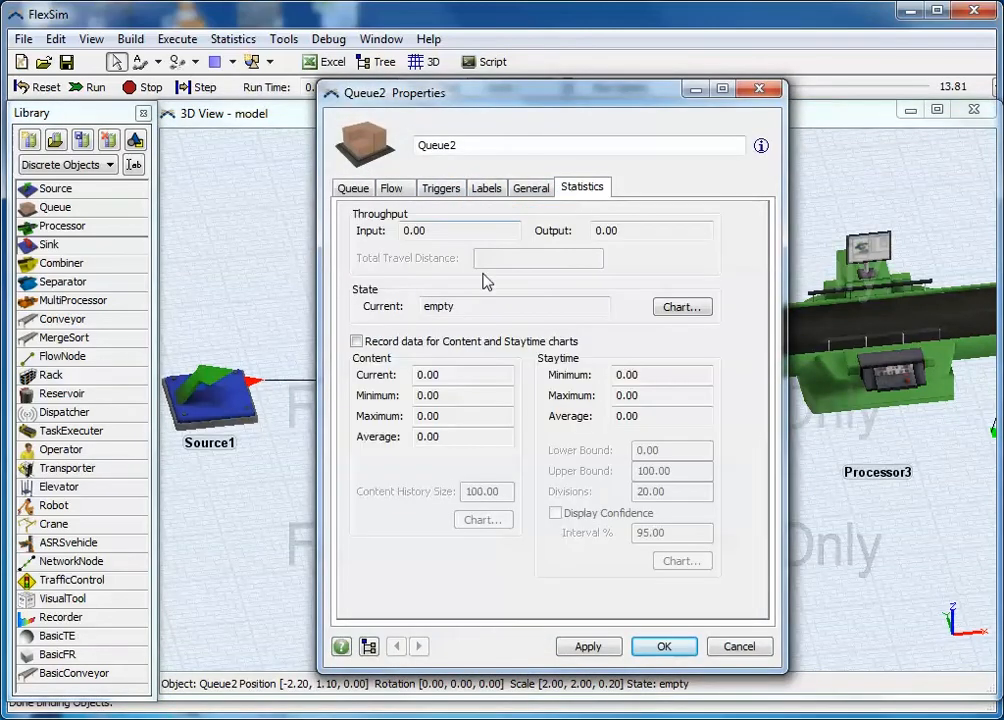
{"action": "left_click", "coordinate": [356, 341]}
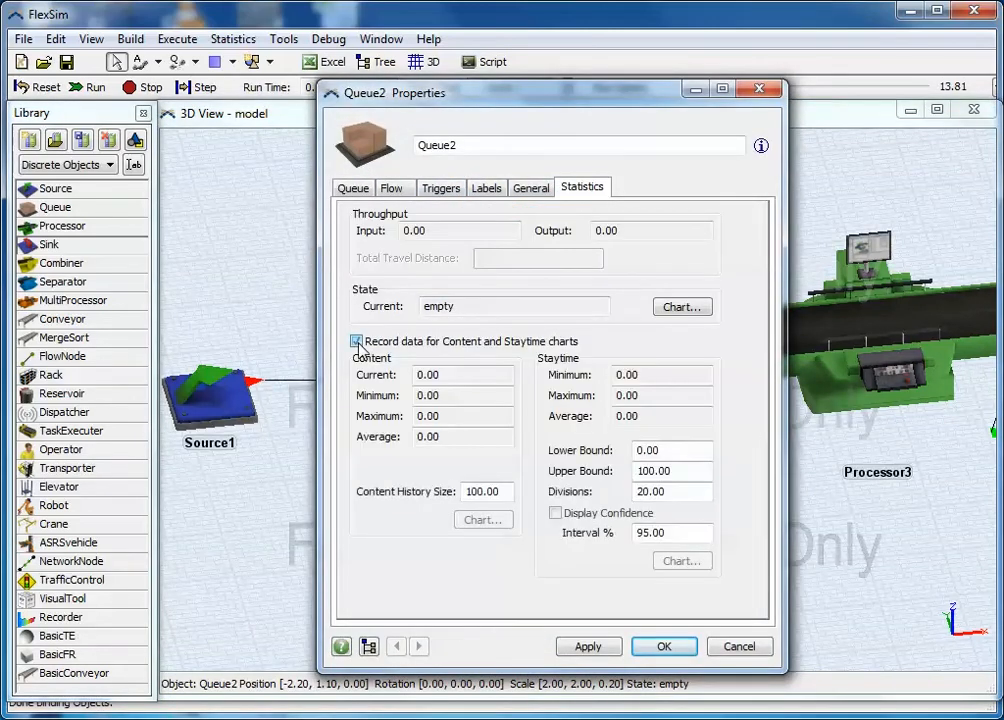
{"action": "left_click", "coordinate": [481, 491]}
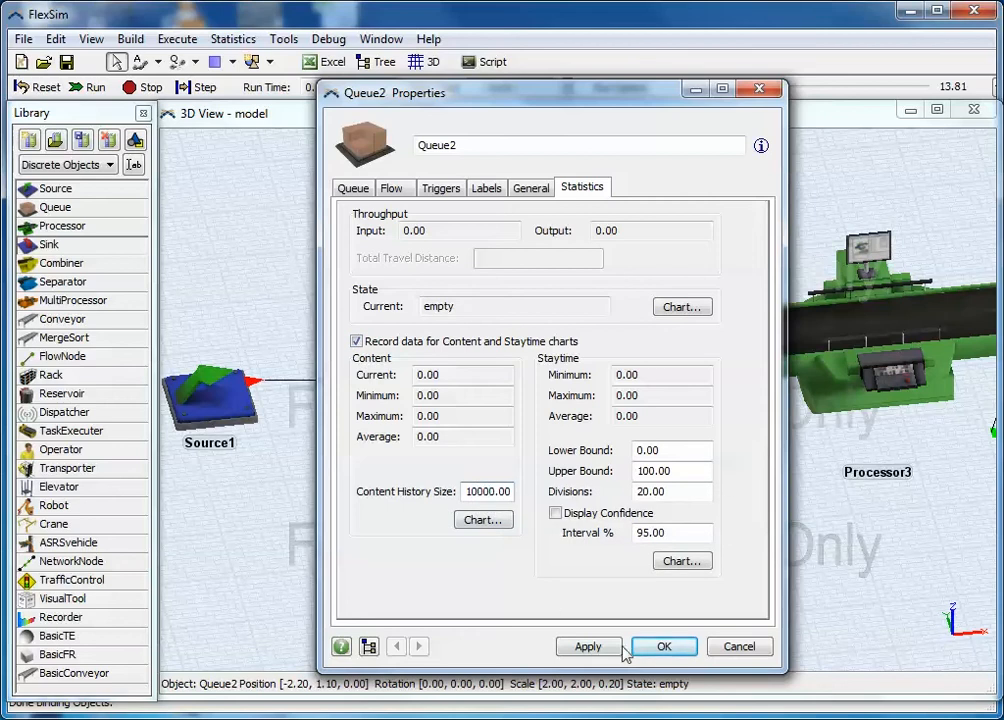
{"action": "left_click", "coordinate": [662, 647]}
Step: Turn on object graph data for the selected queue
{"action": "left_click", "coordinate": [232, 39]}
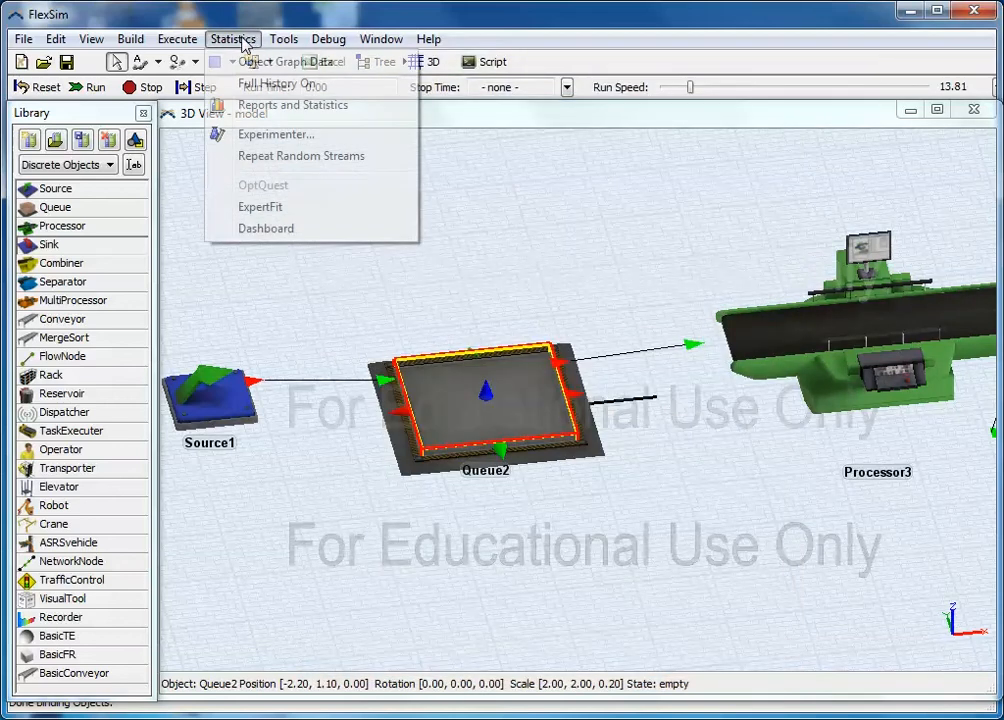
{"action": "mouse_move", "coordinate": [330, 61]}
{"action": "left_click", "coordinate": [466, 63]}
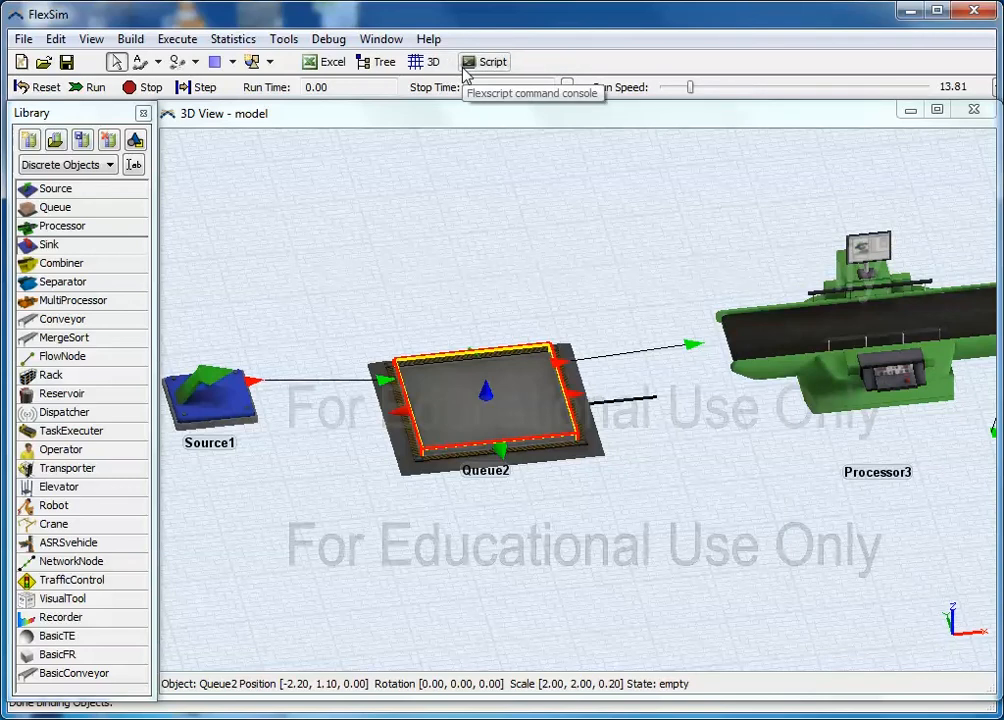
Step: Run the model, raise the run speed to 171 while watching the queue's content, and stop the run
{"action": "left_click", "coordinate": [95, 89]}
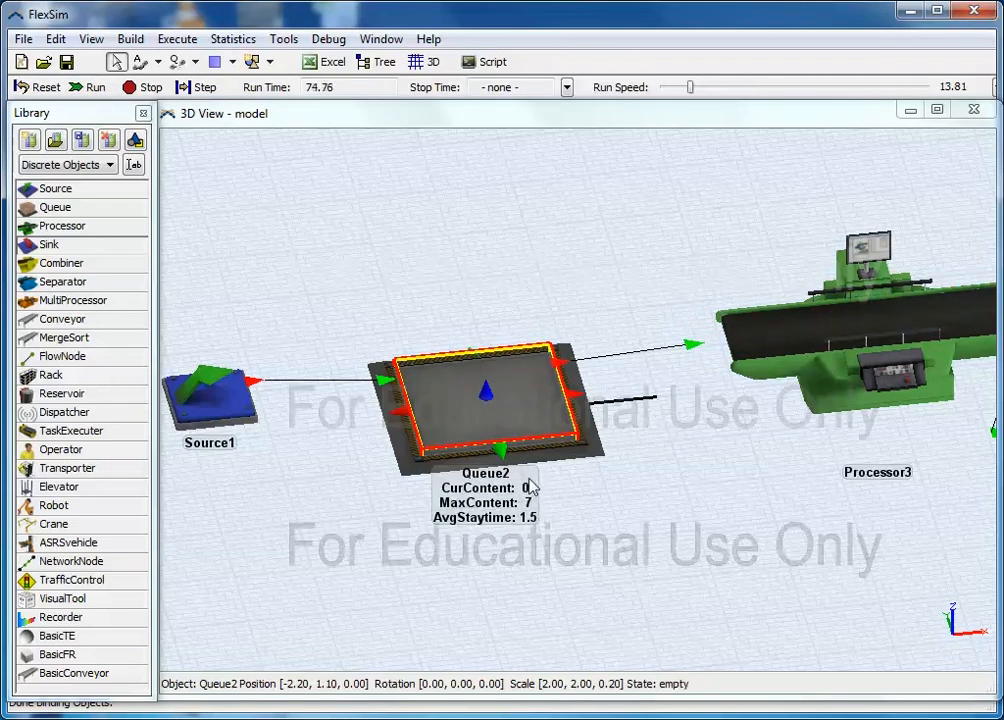
{"action": "left_click_drag", "start_coordinate": [691, 88], "coordinate": [714, 88]}
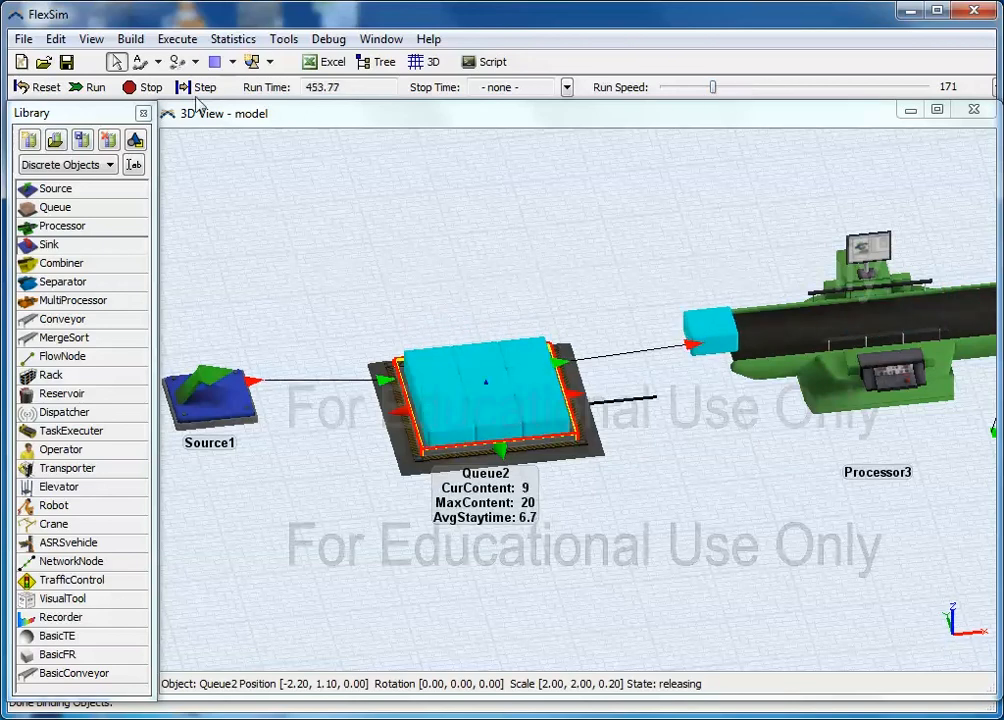
{"action": "left_click", "coordinate": [145, 90]}
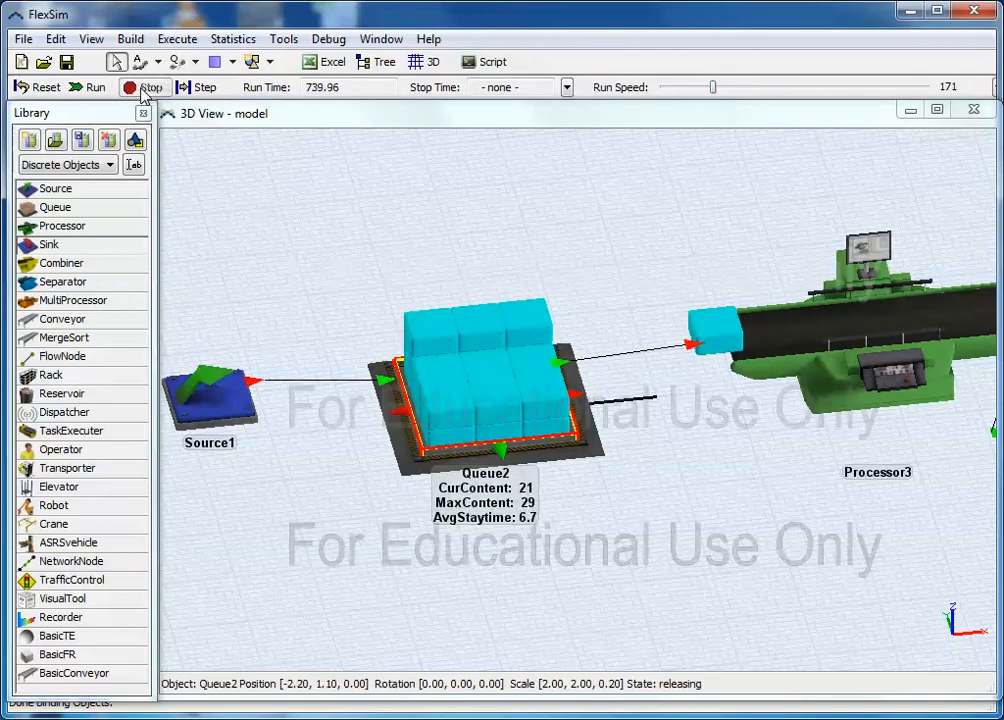
Step: Set the model's stop time to 10000
{"action": "left_click", "coordinate": [567, 89]}
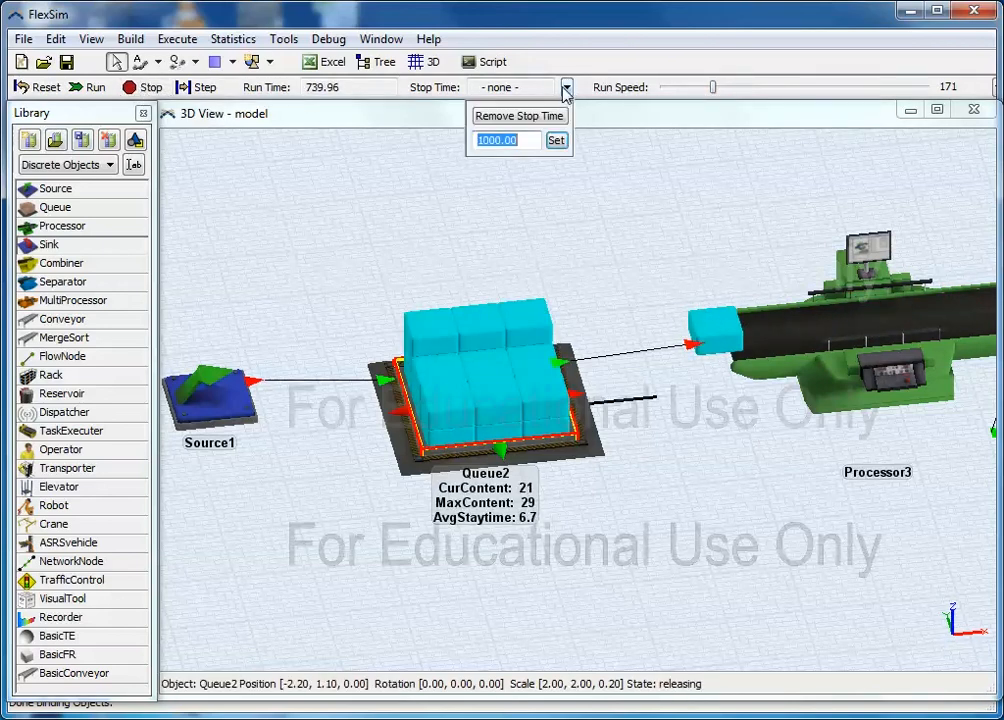
{"action": "left_click", "coordinate": [495, 142]}
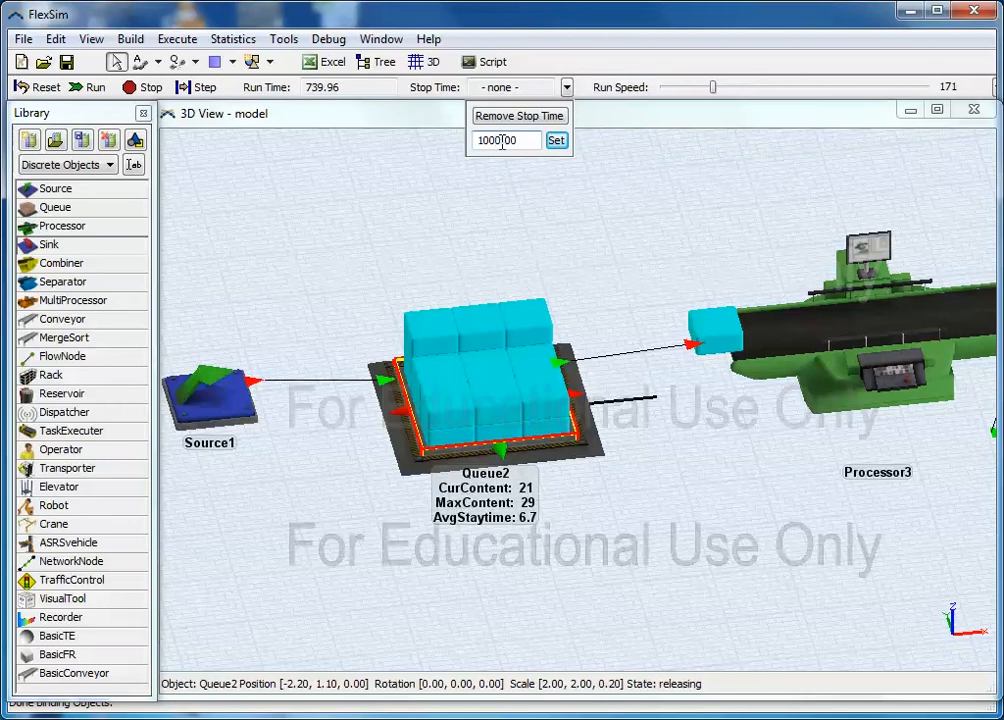
{"action": "left_click", "coordinate": [552, 142]}
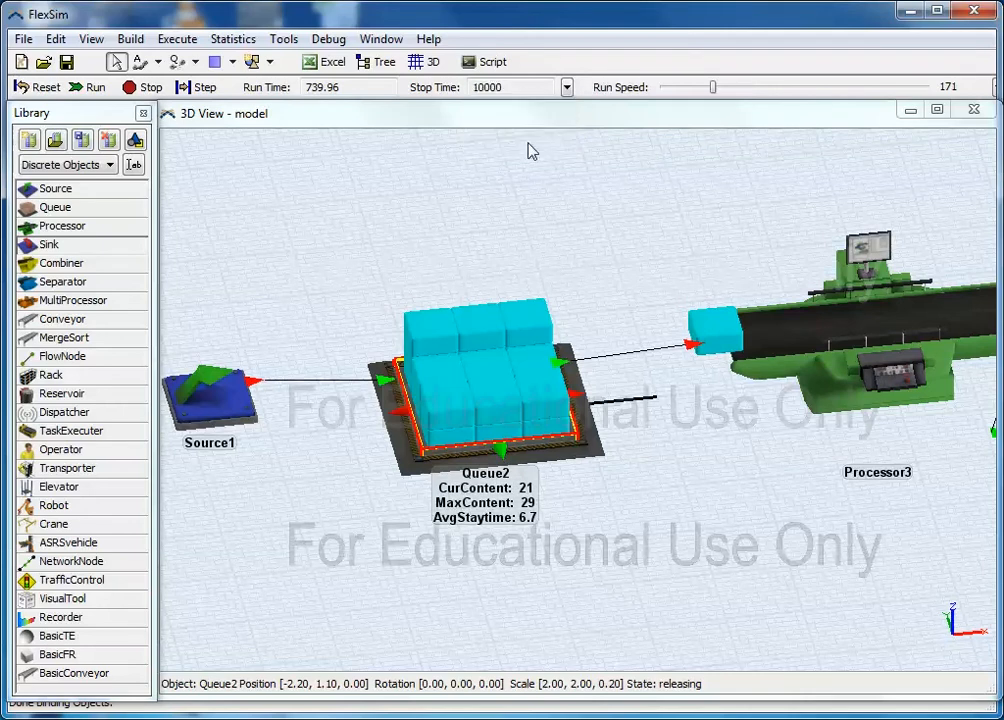
Step: Run the model to its stop time at a run speed of 3417, and lower the speed to 13.81
{"action": "left_click", "coordinate": [90, 88]}
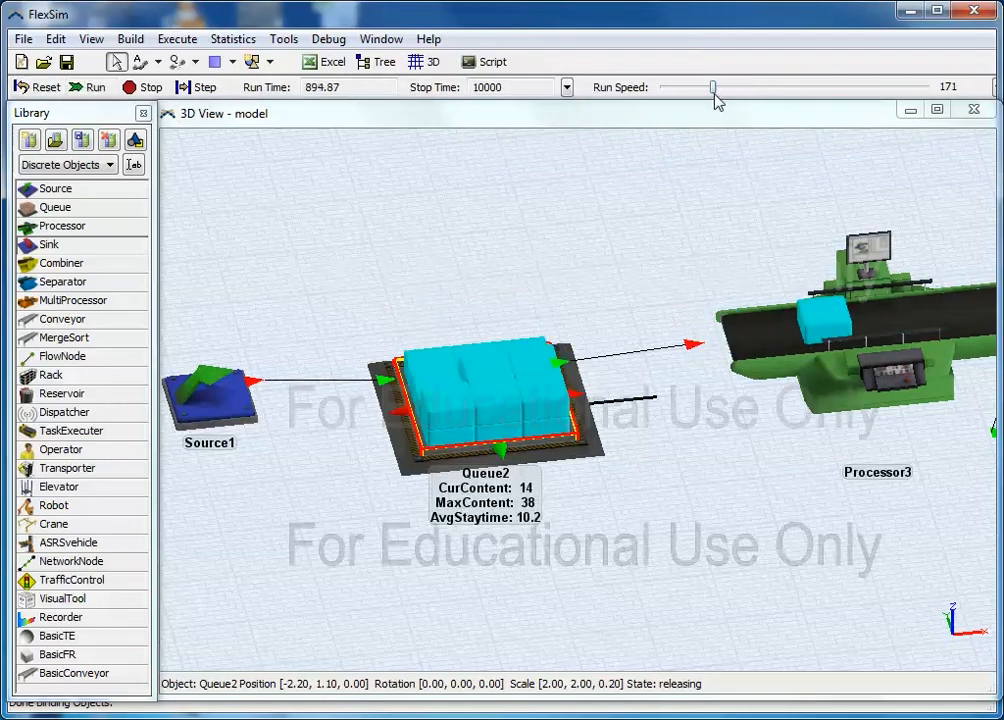
{"action": "left_click_drag", "start_coordinate": [713, 90], "coordinate": [764, 96]}
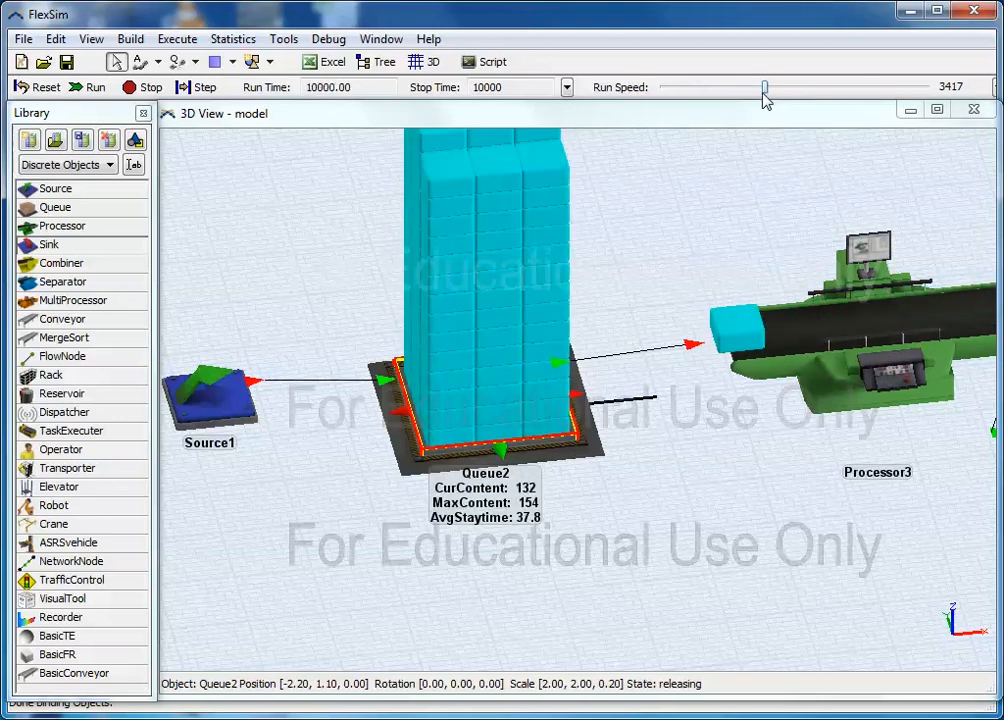
{"action": "left_click_drag", "start_coordinate": [762, 88], "coordinate": [676, 90]}
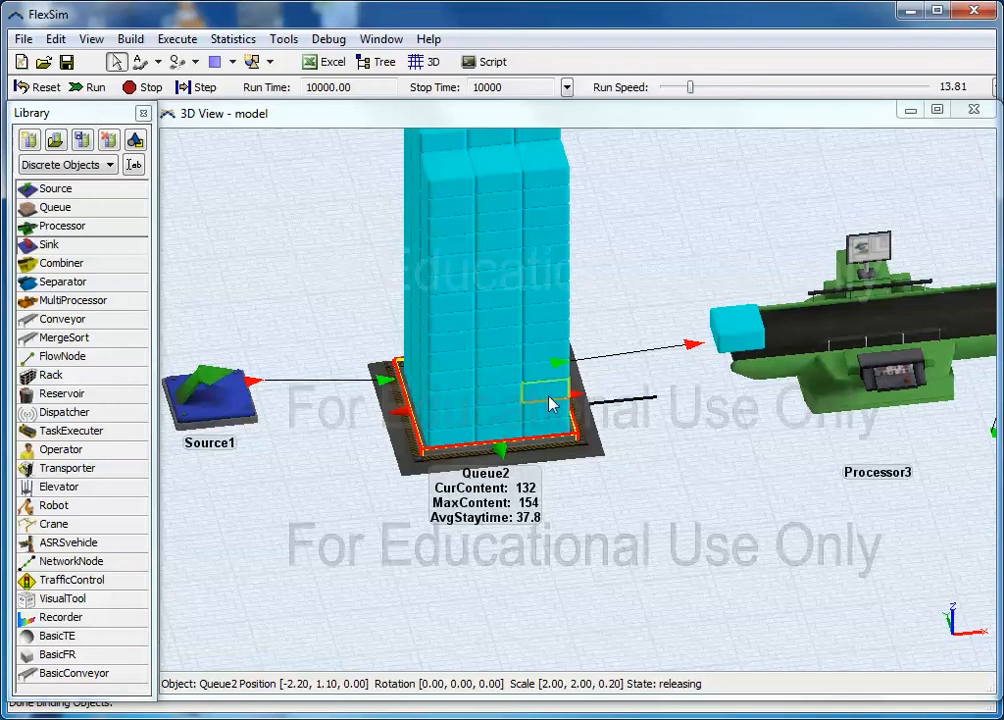
Step: Examine the queue's throughput, content and staytime statistics and its Content vs. Time chart, and close both windows
{"action": "double_click", "coordinate": [534, 455]}
{"action": "left_click", "coordinate": [578, 192]}
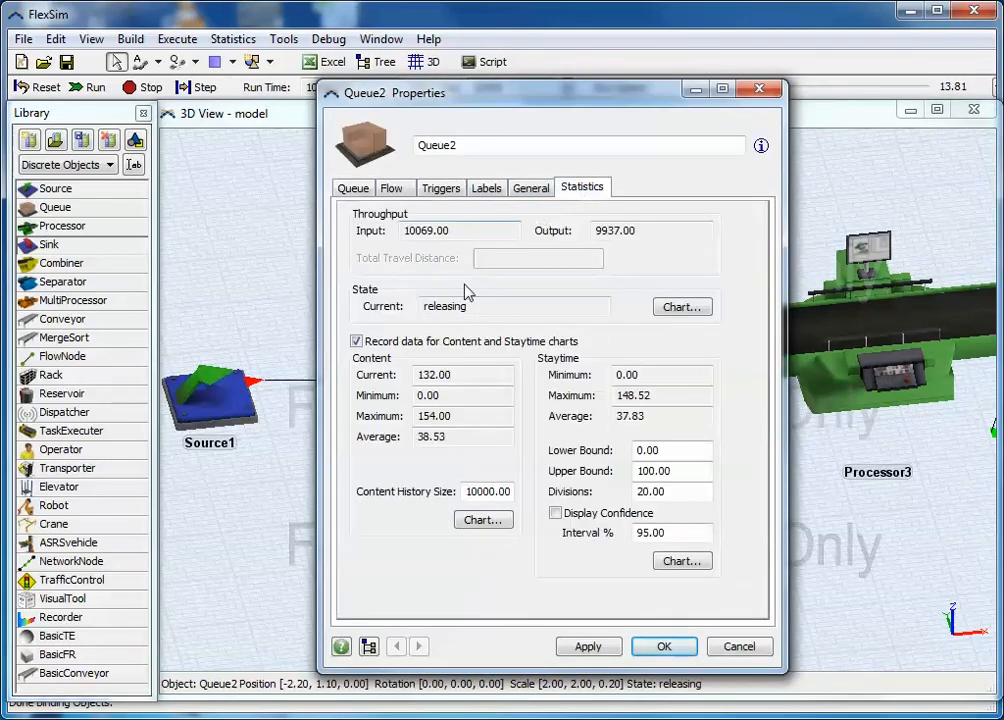
{"action": "left_click", "coordinate": [480, 521]}
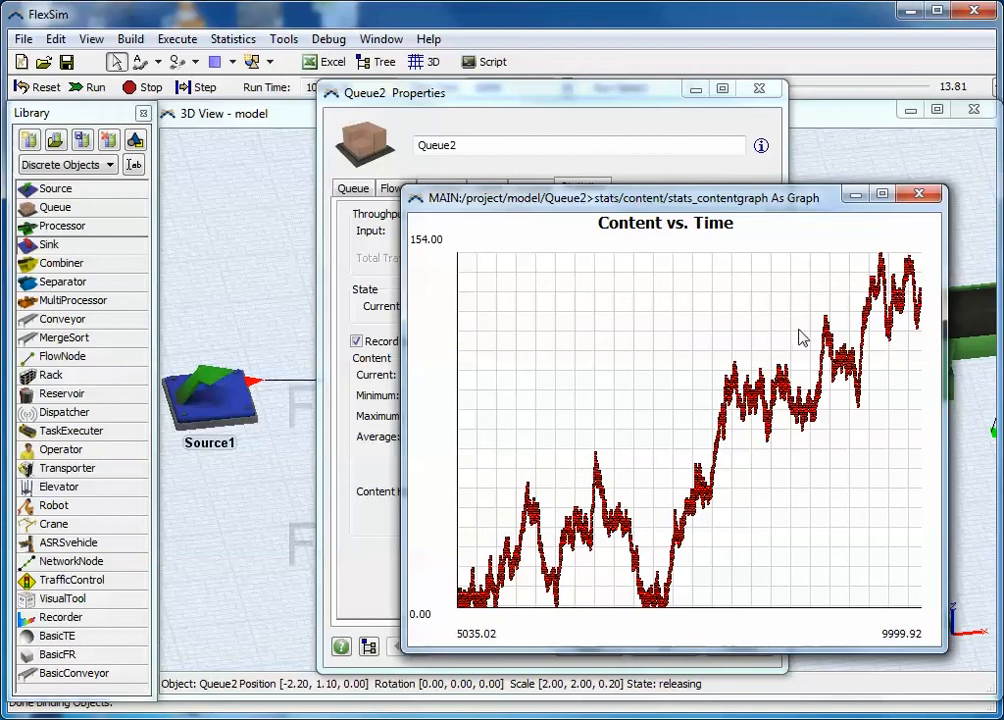
{"action": "left_click", "coordinate": [920, 195]}
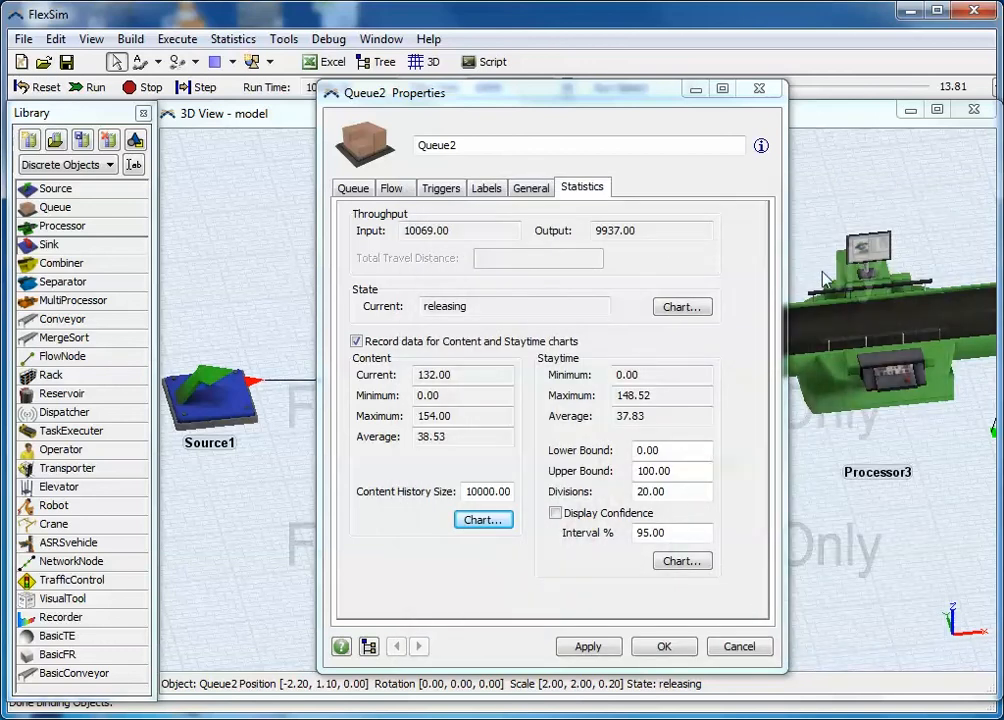
{"action": "left_click", "coordinate": [656, 650]}
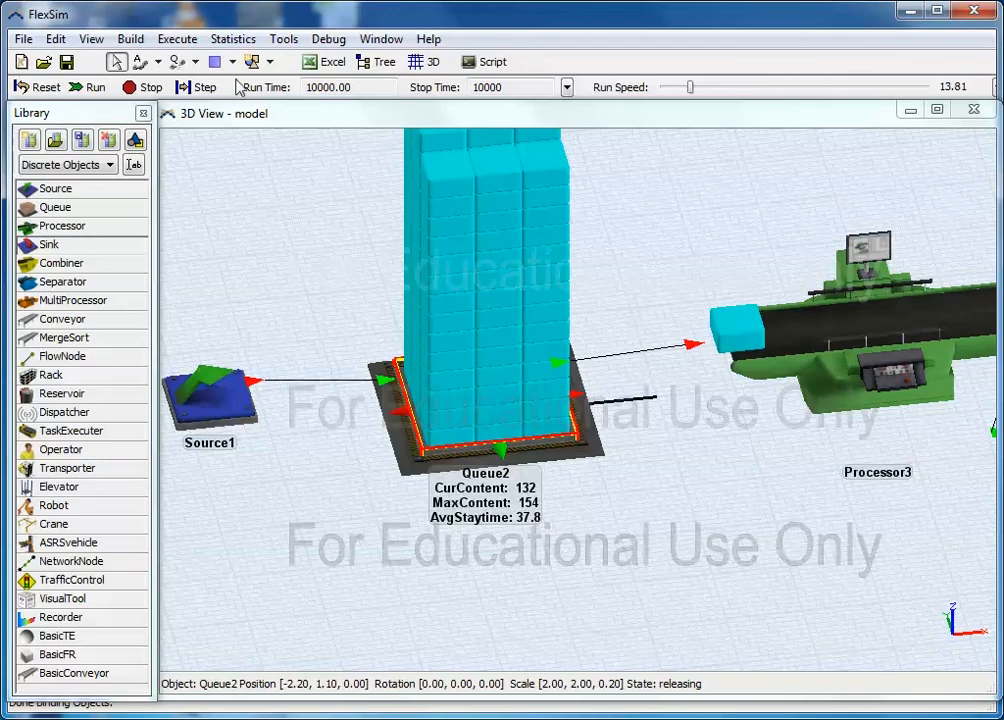
Step: Resume the run and reduce the run speed to 0.55 to watch items travel through the processor to the sink
{"action": "left_click", "coordinate": [88, 87]}
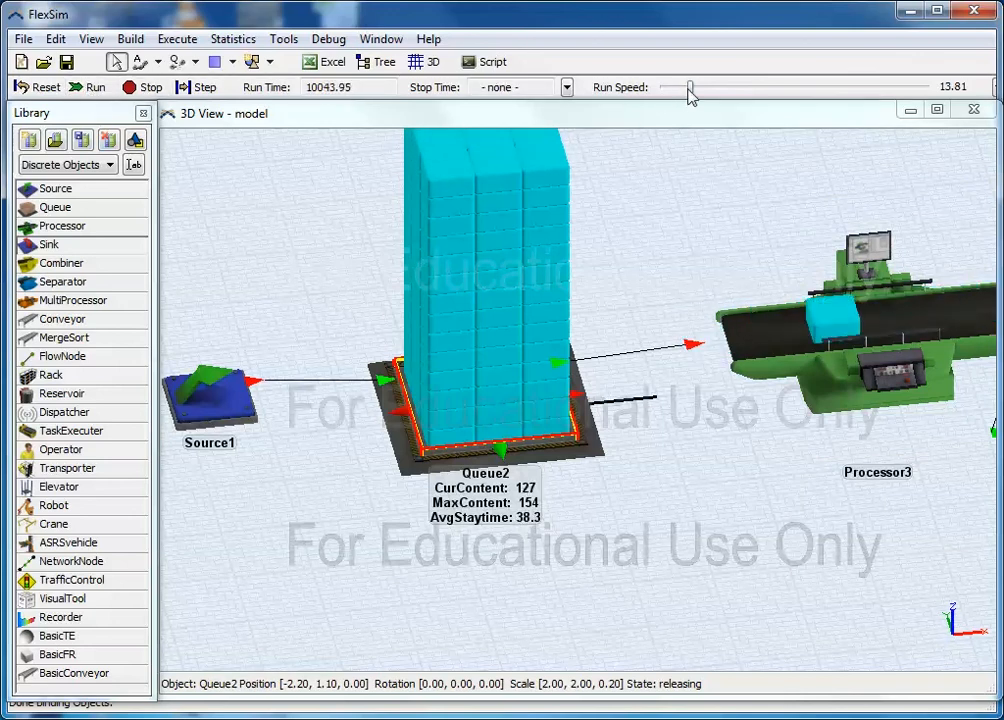
{"action": "left_click_drag", "start_coordinate": [690, 93], "coordinate": [685, 91]}
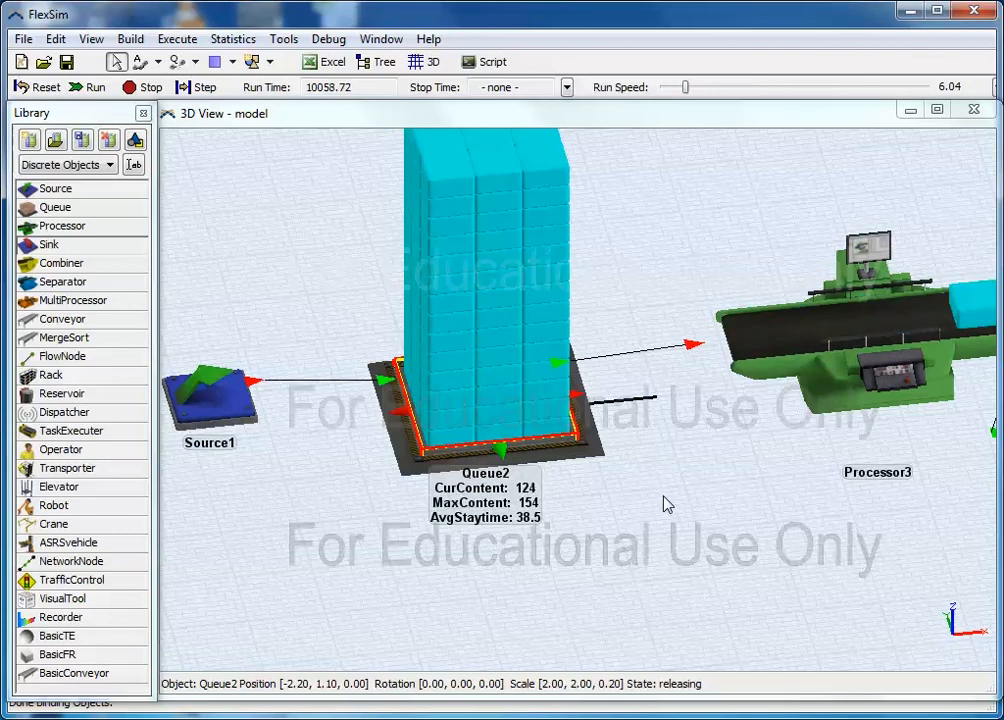
{"action": "left_click_drag", "start_coordinate": [667, 505], "coordinate": [558, 533]}
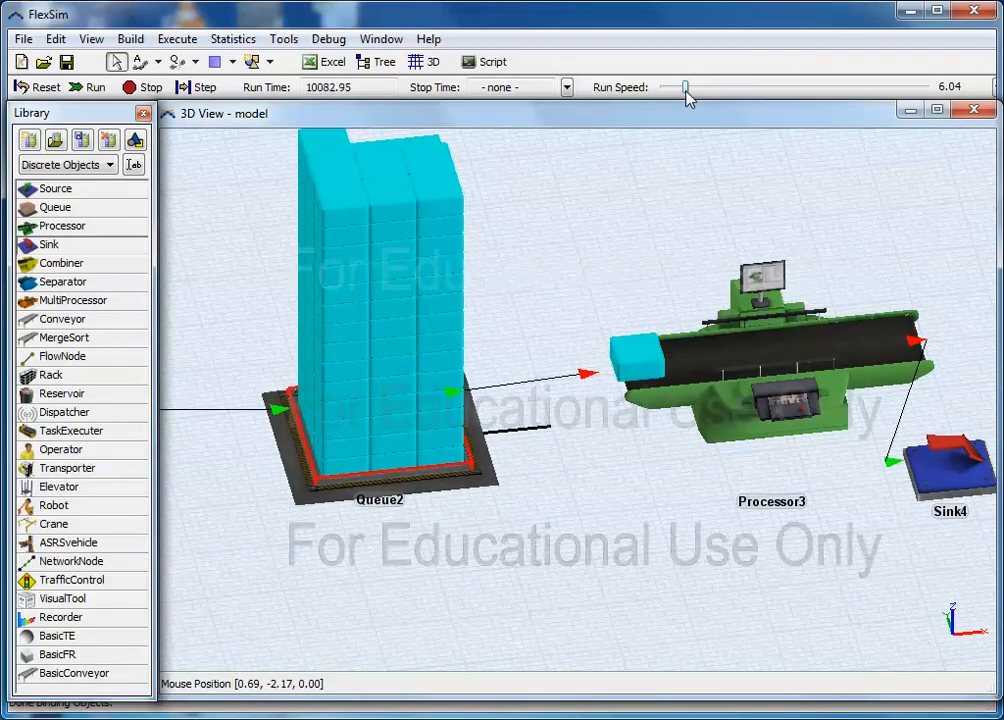
{"action": "left_click_drag", "start_coordinate": [686, 91], "coordinate": [682, 91]}
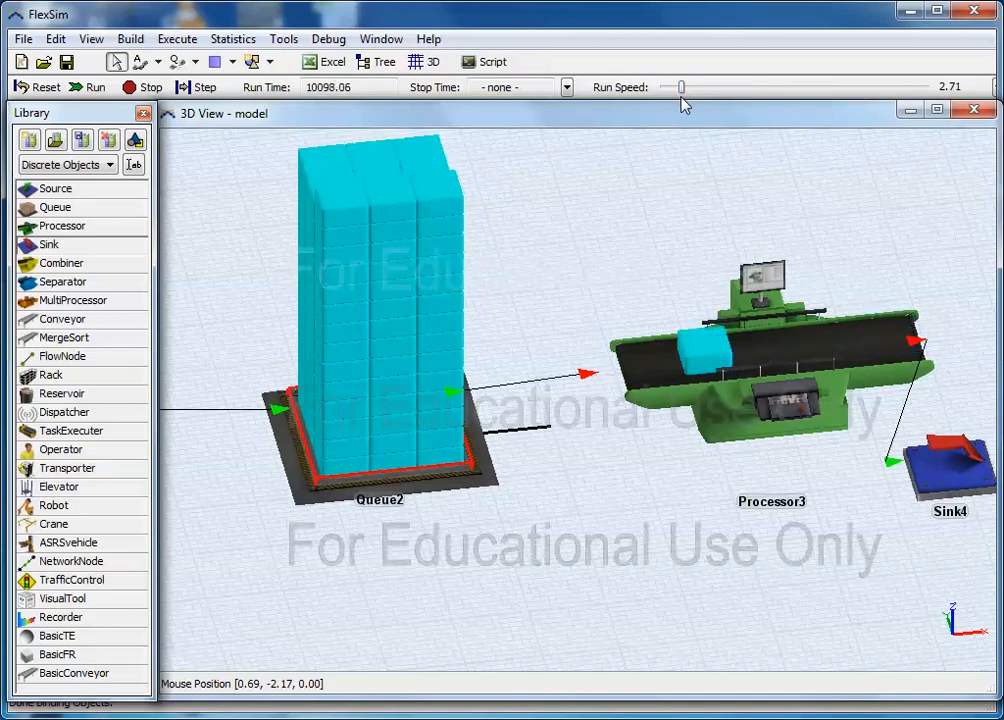
{"action": "left_click_drag", "start_coordinate": [681, 88], "coordinate": [675, 88]}
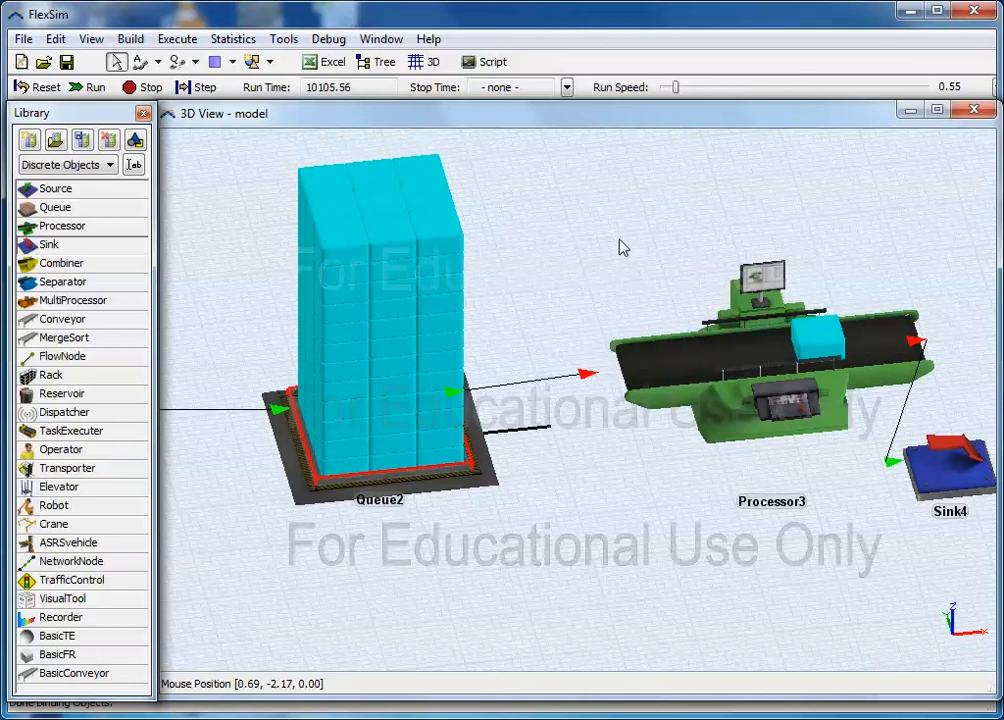
Step: Select the processor to check its output, idle and processing figures, and raise the run speed to 218
{"action": "left_click", "coordinate": [740, 428]}
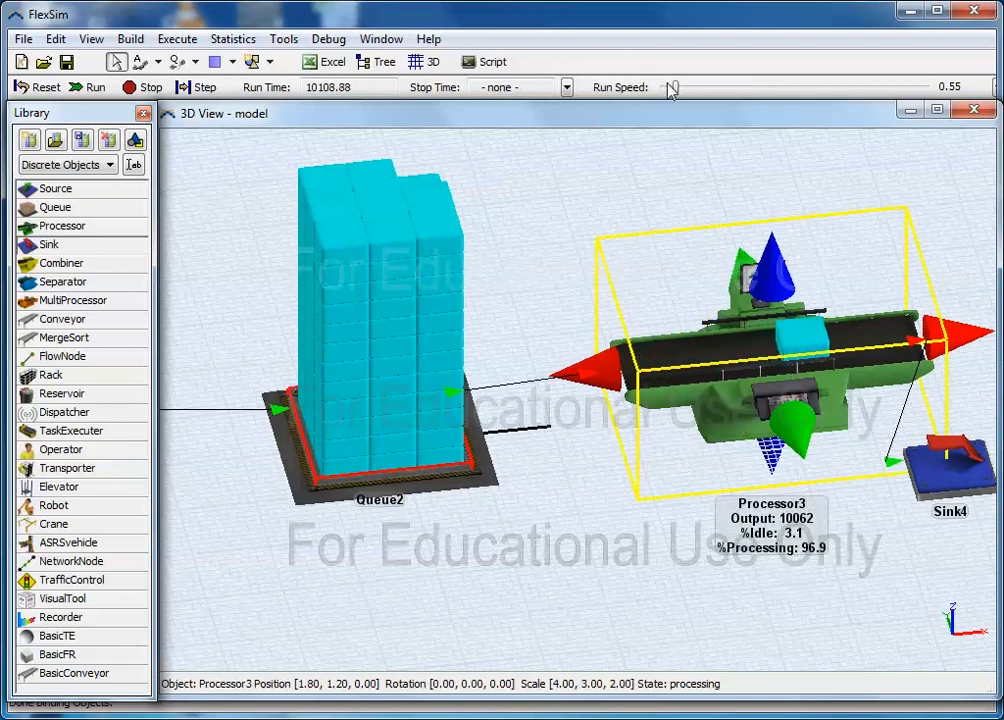
{"action": "left_click_drag", "start_coordinate": [682, 87], "coordinate": [716, 87]}
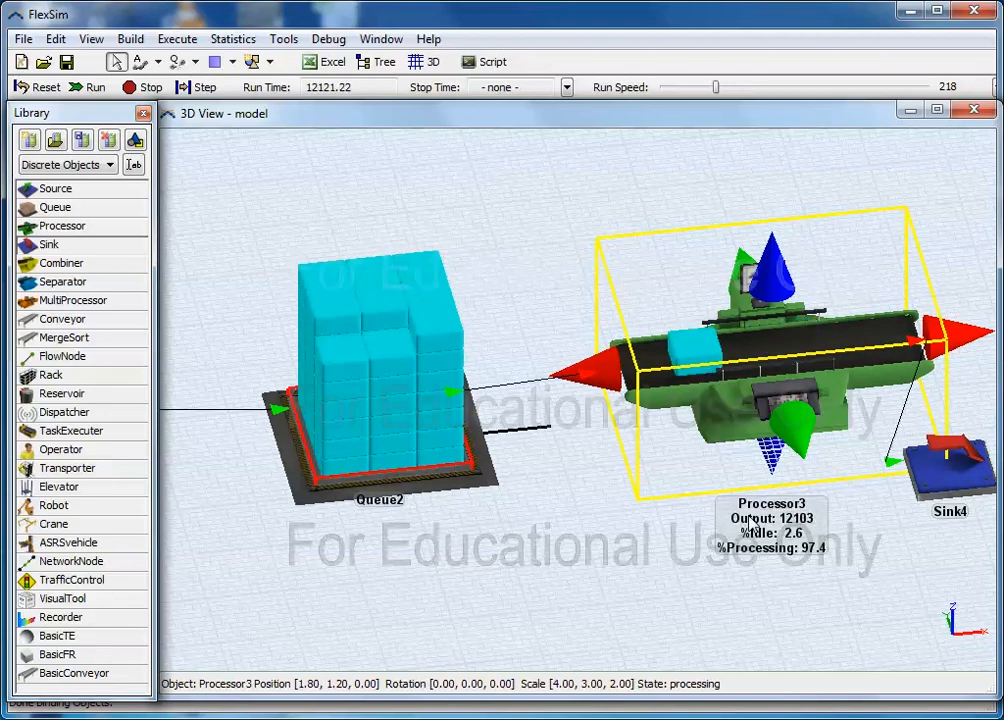
Step: Reopen the queue's statistics during the run and display its updated Content vs. Time chart
{"action": "left_click", "coordinate": [422, 492]}
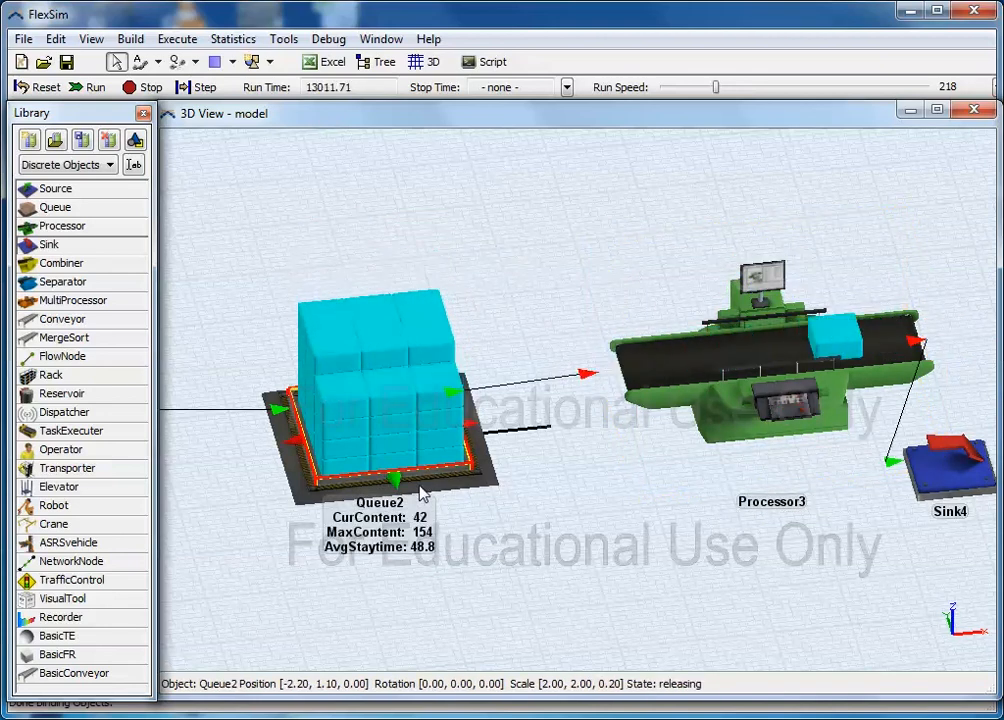
{"action": "double_click", "coordinate": [422, 492]}
{"action": "left_click", "coordinate": [595, 189]}
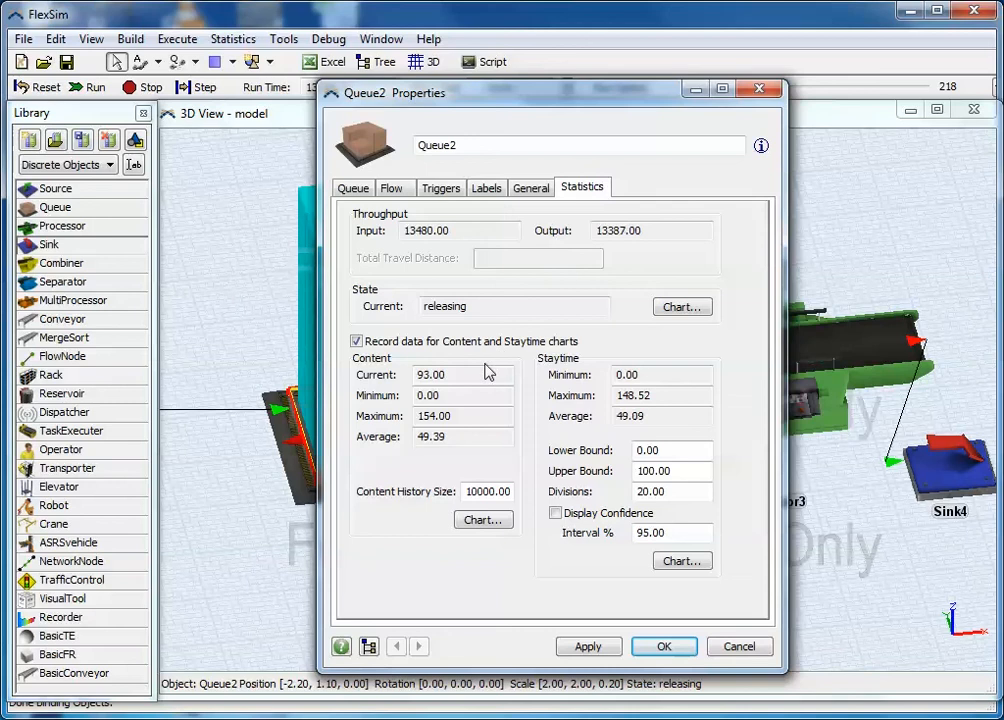
{"action": "left_click", "coordinate": [481, 521]}
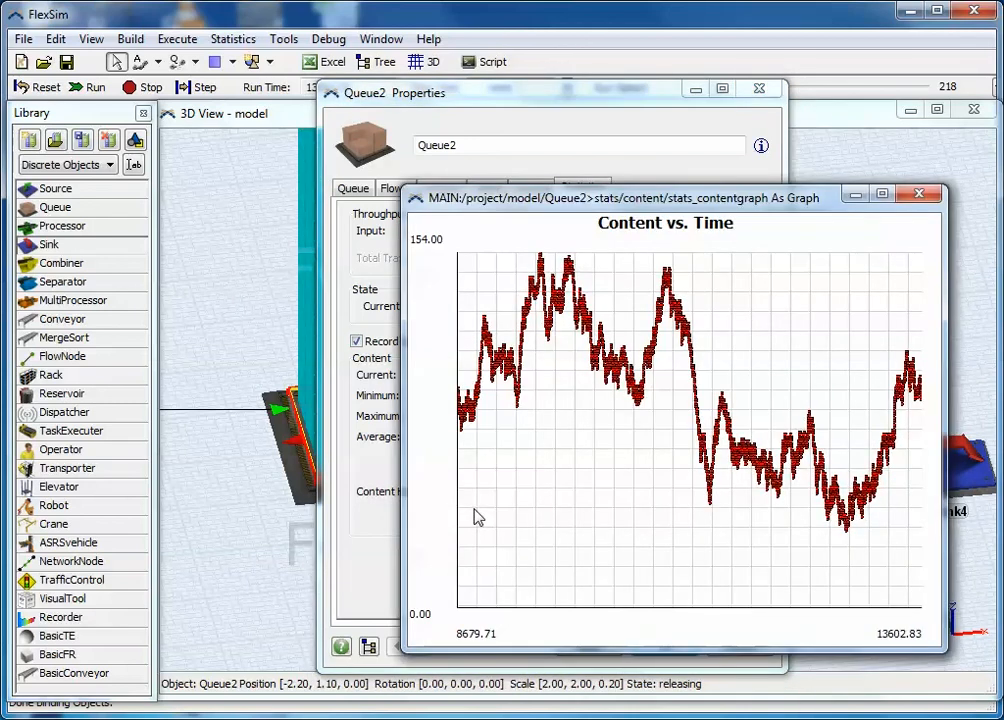